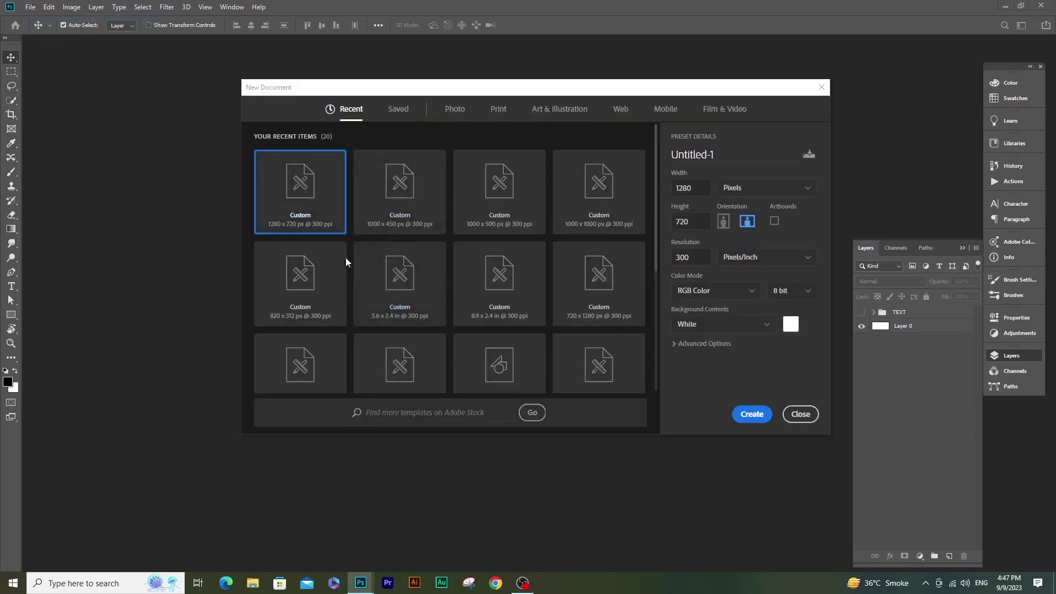
Create a new 1000 x 450 px document at 300 pixels/inch named Web Banner Design.
left_click(401, 205)
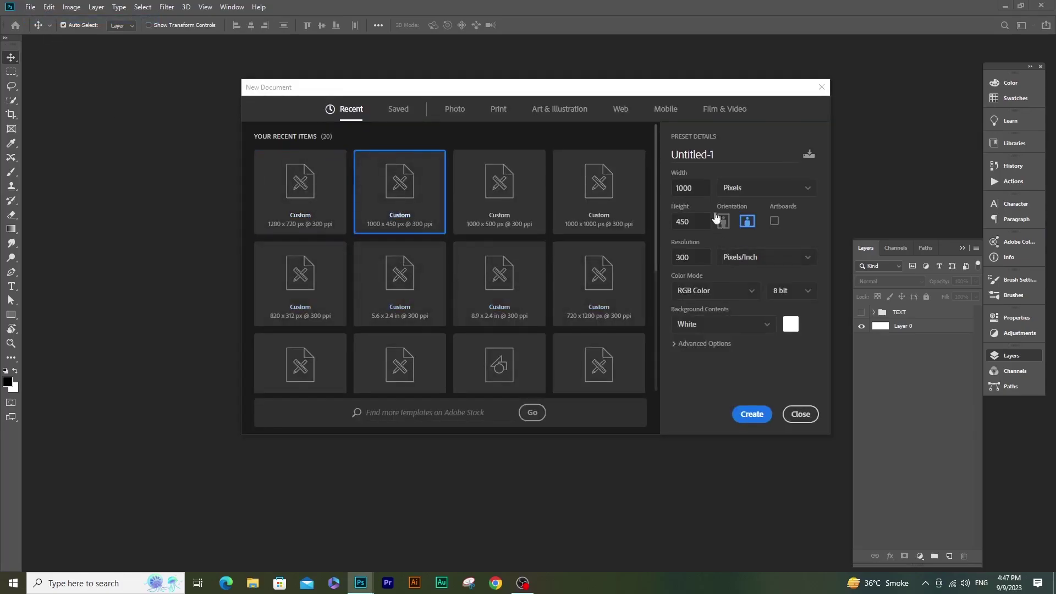
left_click_drag(721, 156, 661, 156)
key("BackSpace")
type("Web B")
key("BackSpace")
type("Banner Design")
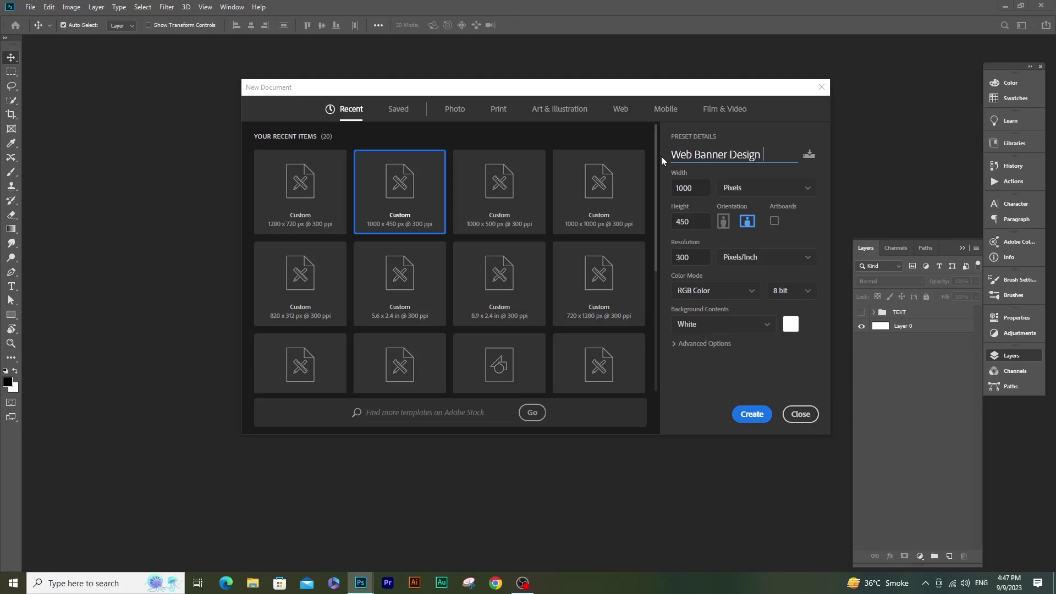
left_click(673, 191)
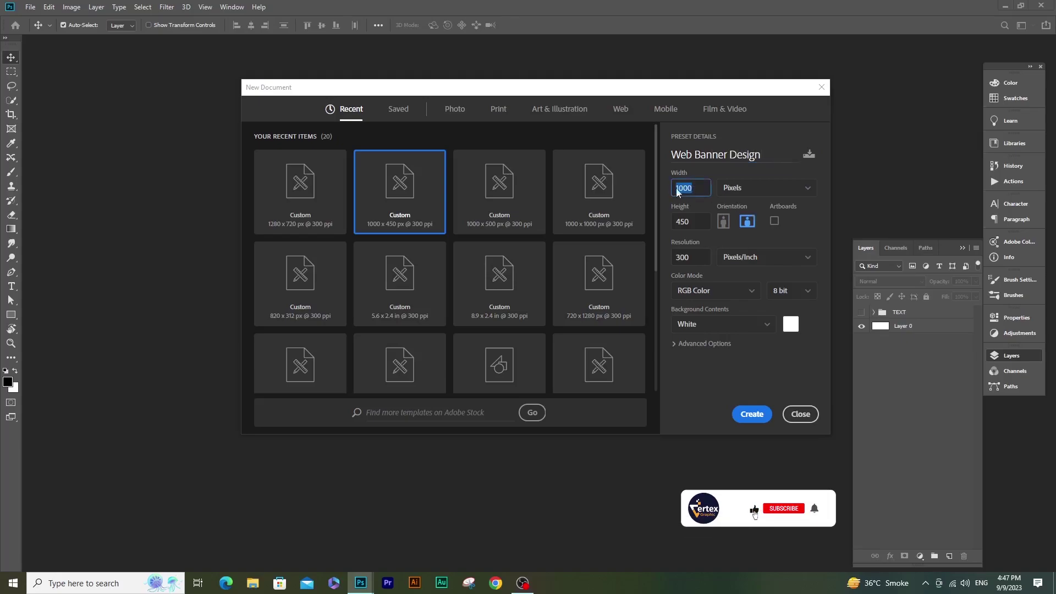
key("Tab")
key("Tab")
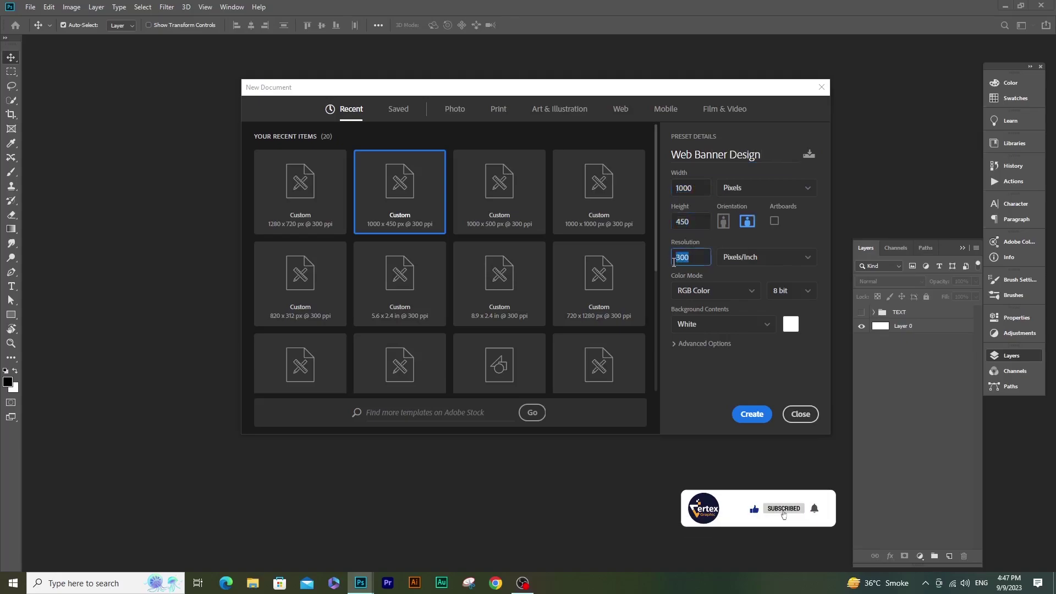
left_click(752, 418)
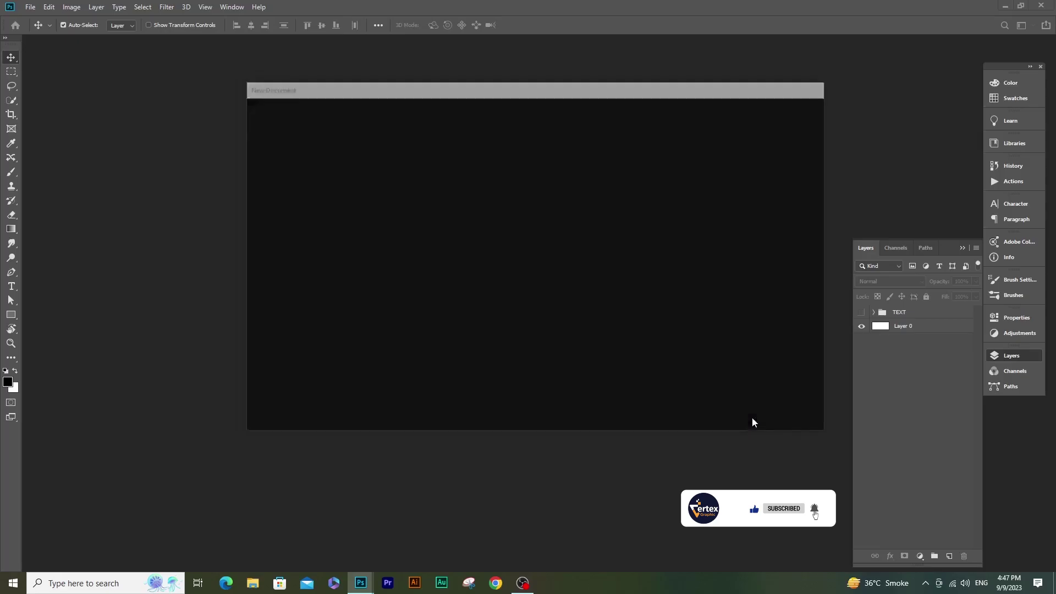
Show the blank banner in full-screen mode and place the headset image pngwing.com (5) in it.
left_click_drag(387, 88, 388, 42)
key("f")
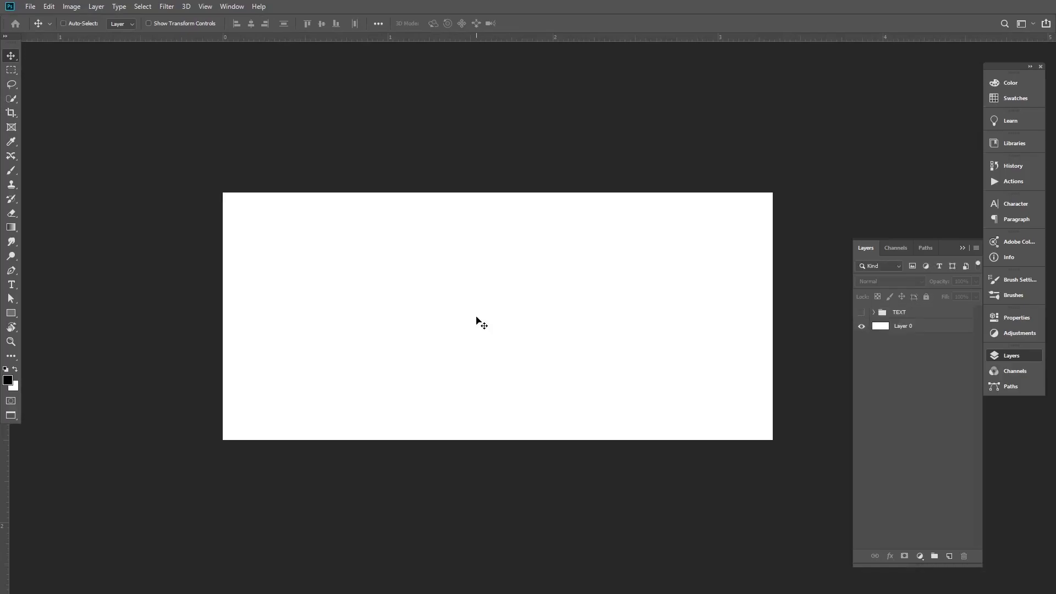
key("ctrl+1")
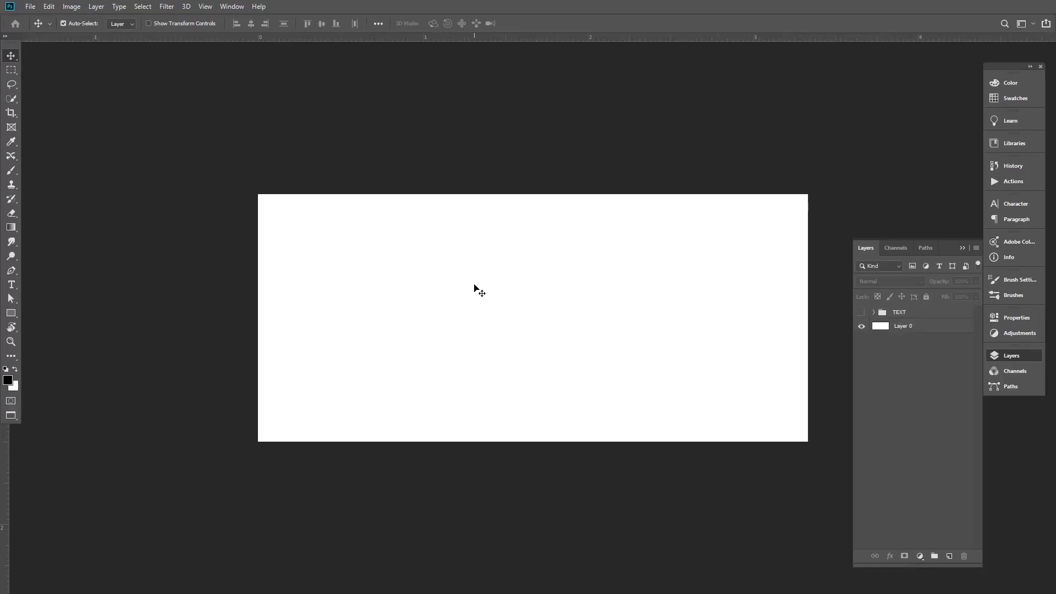
left_click_drag(596, 320, 502, 299)
left_click(30, 6)
left_click(59, 216)
left_click(187, 104)
left_click(495, 465)
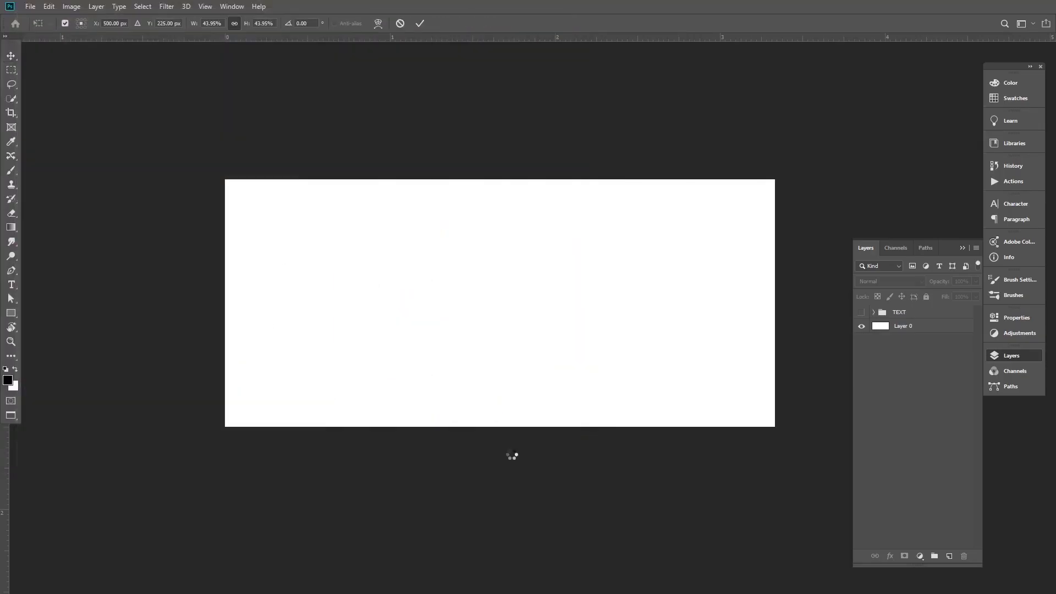
Scale the placed headset image down and position it in the right half of the banner.
left_click_drag(626, 179, 600, 218)
left_click_drag(533, 288, 679, 283)
key("Return")
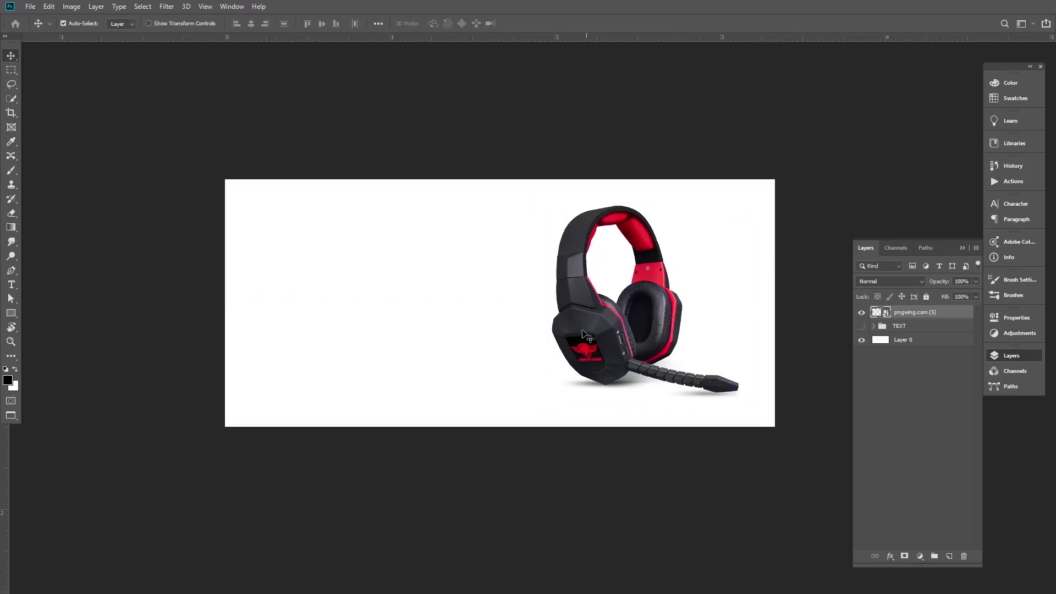
Add a Solid Color fill layer above Layer 0 in dark red #3c0006, sampled from the headset's red padding.
scroll(557, 306, "up", 1)
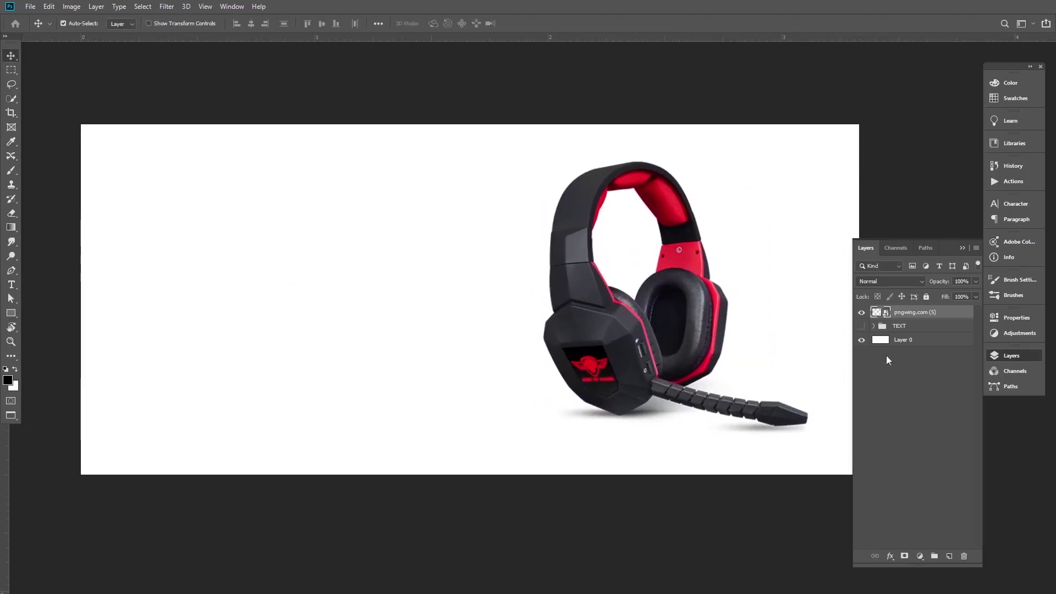
left_click(906, 342)
left_click(918, 556)
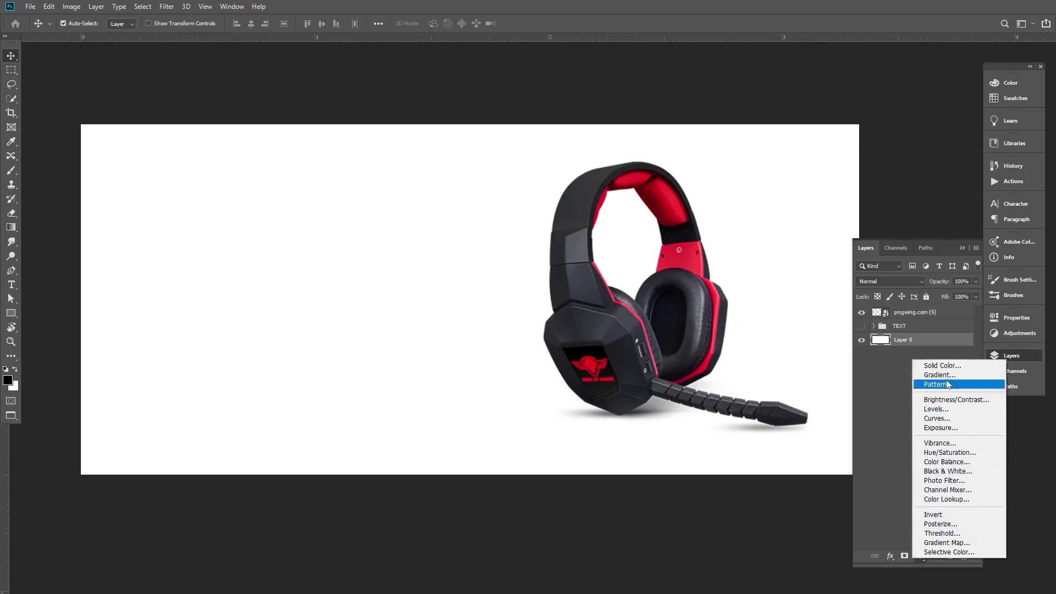
left_click(944, 366)
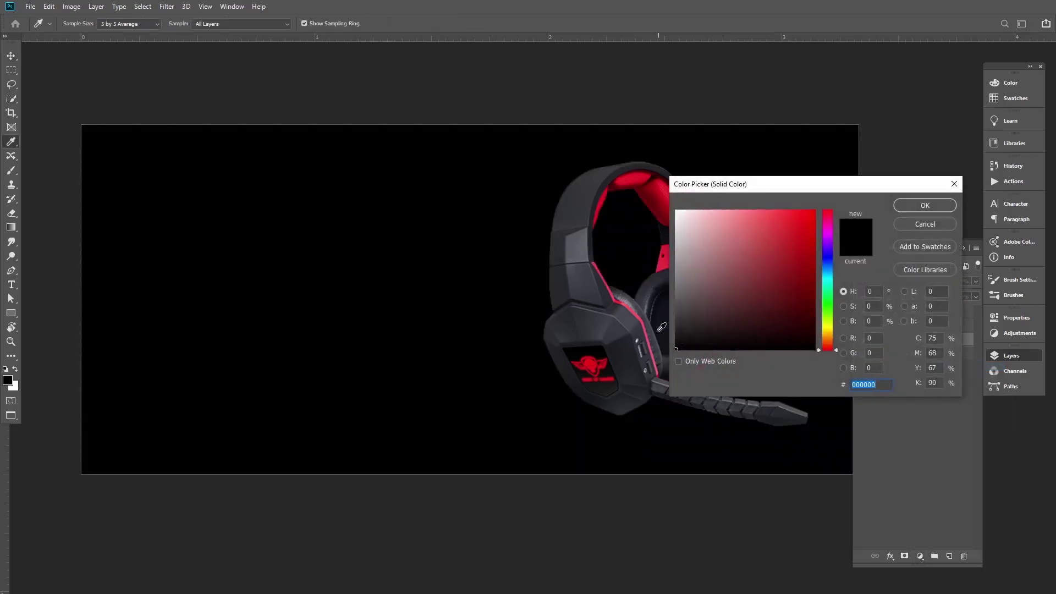
left_click(653, 193)
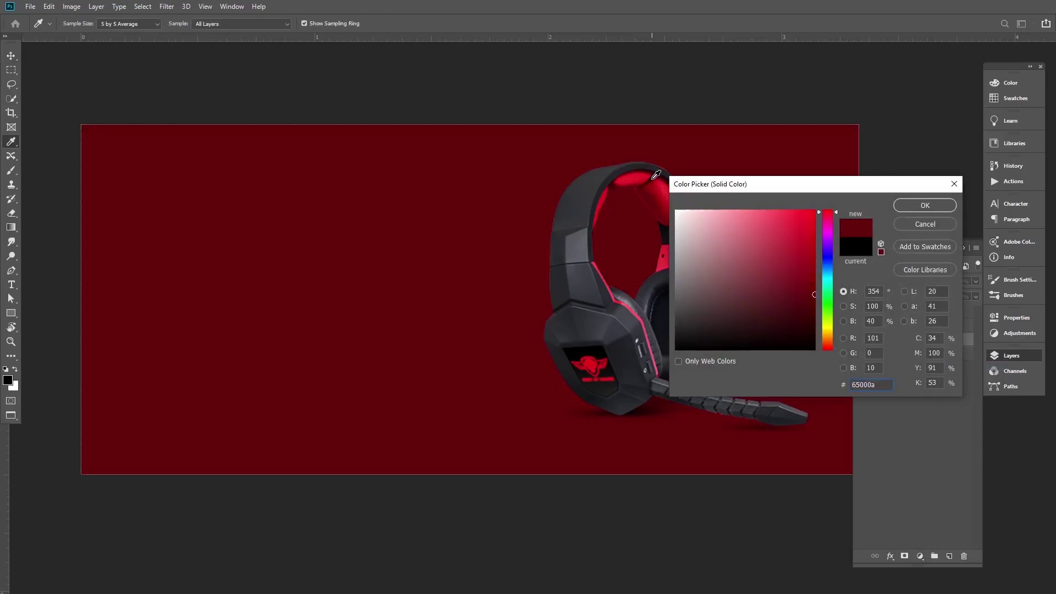
left_click(655, 175)
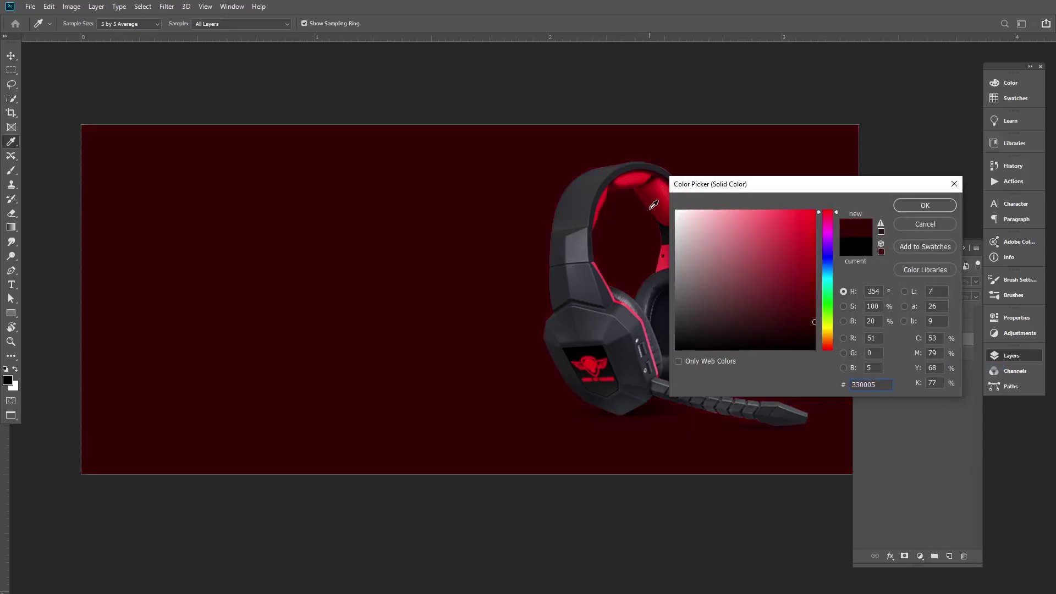
left_click(651, 196)
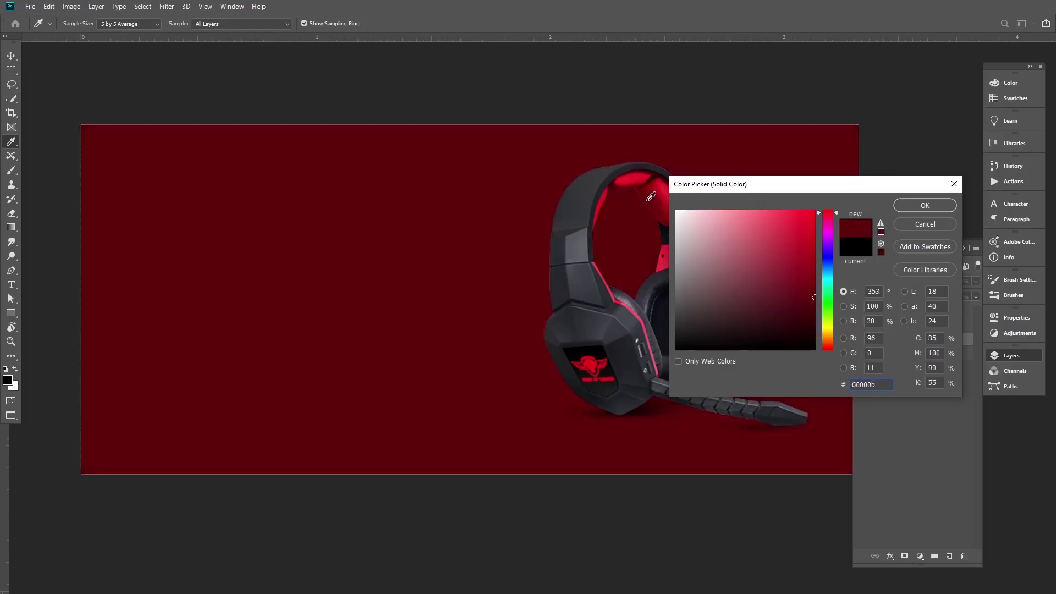
left_click(655, 176)
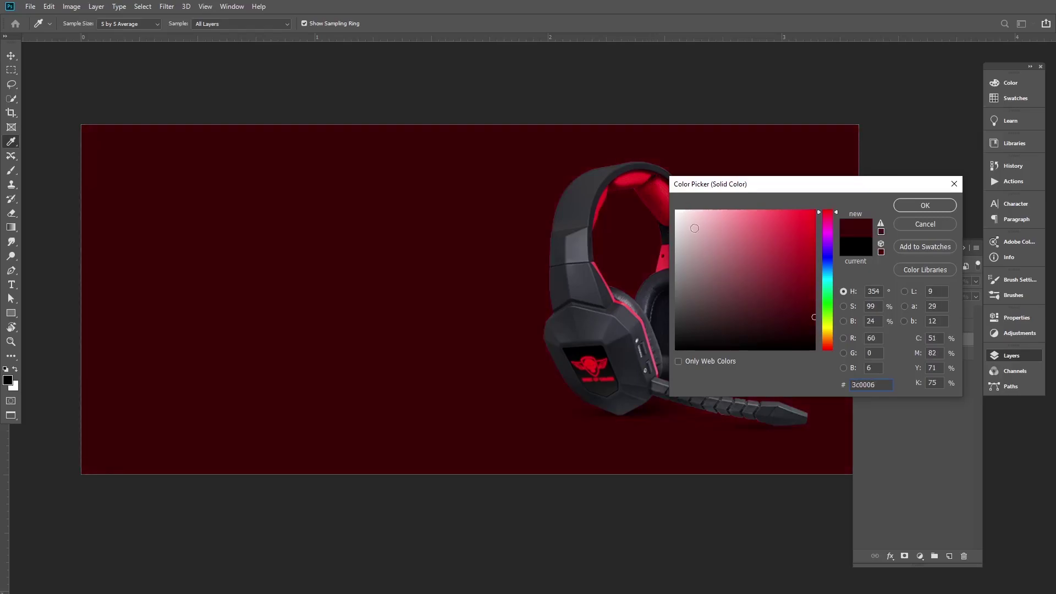
left_click(927, 206)
Add a Levels adjustment clipped to the headset layer, with shadows at 17, midtones at 0.87 and a lowered highlight input.
left_click(669, 261, "ctrl")
key("ctrl+minus")
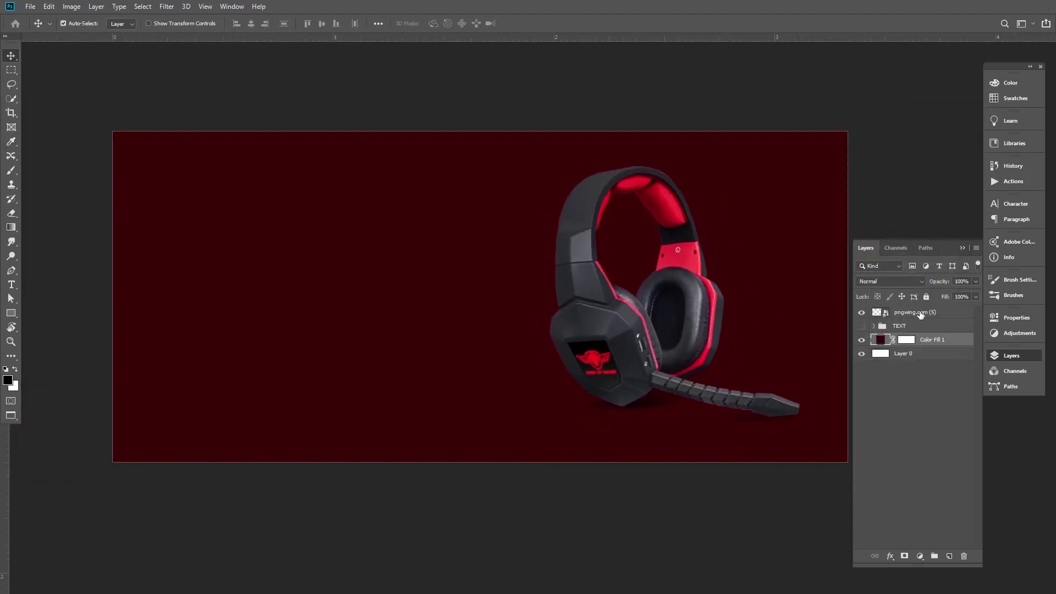
left_click(921, 313)
left_click(921, 556)
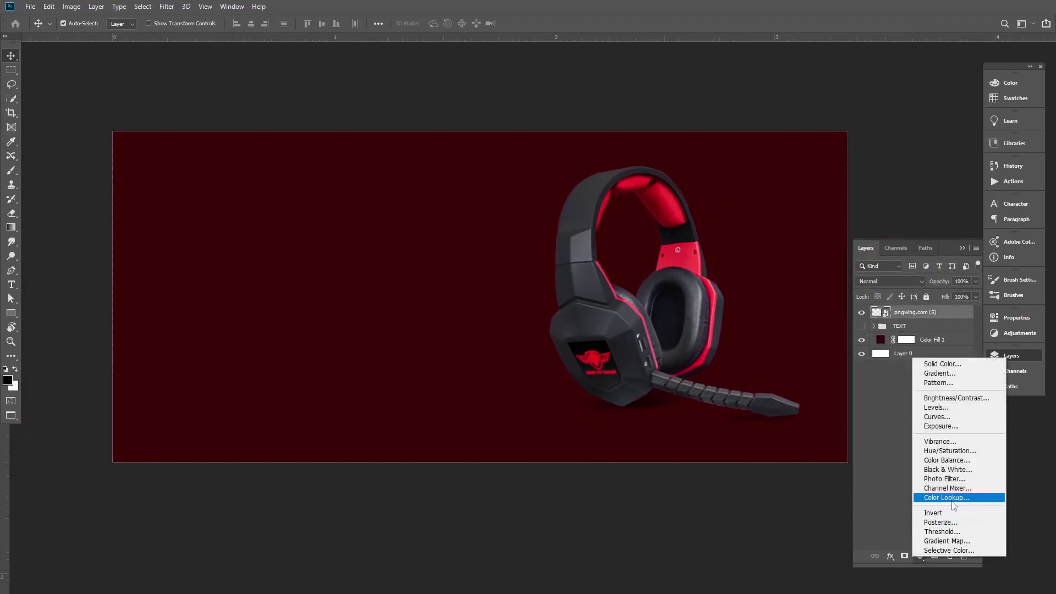
left_click(938, 407)
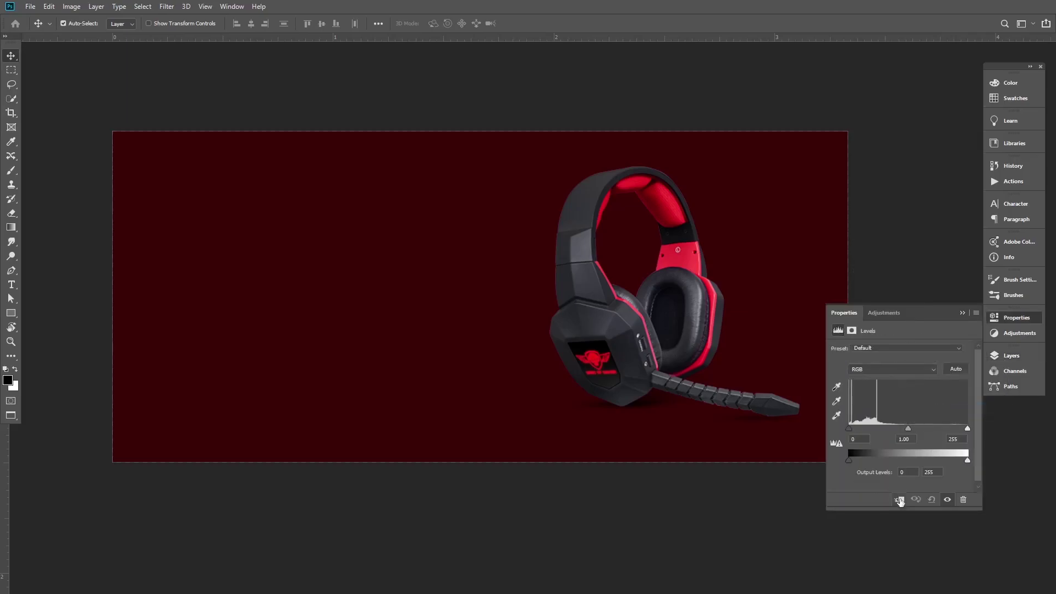
left_click_drag(909, 428, 914, 433)
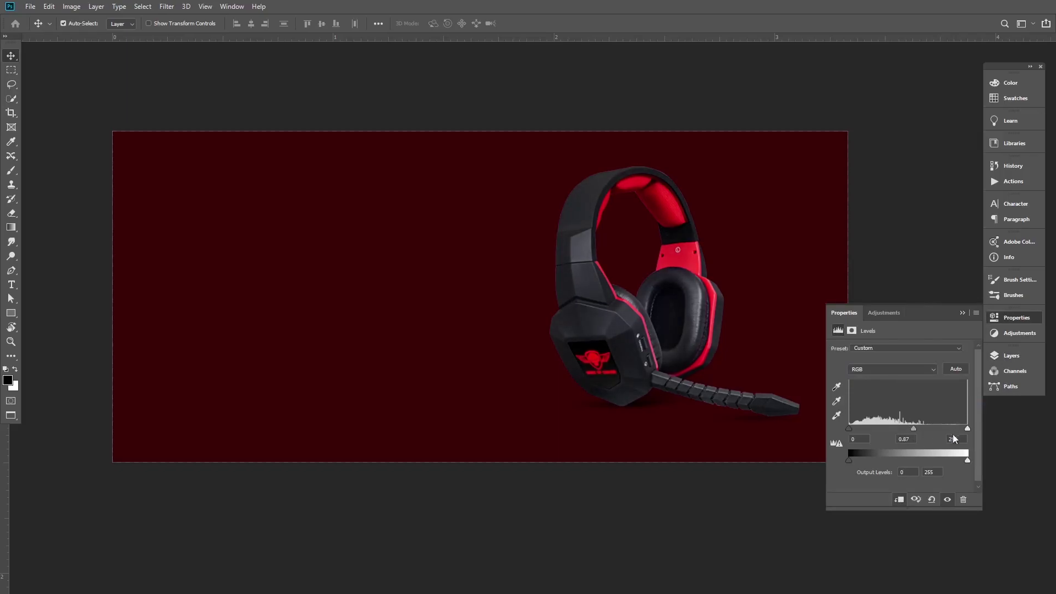
left_click_drag(964, 429, 972, 433)
left_click_drag(851, 428, 858, 429)
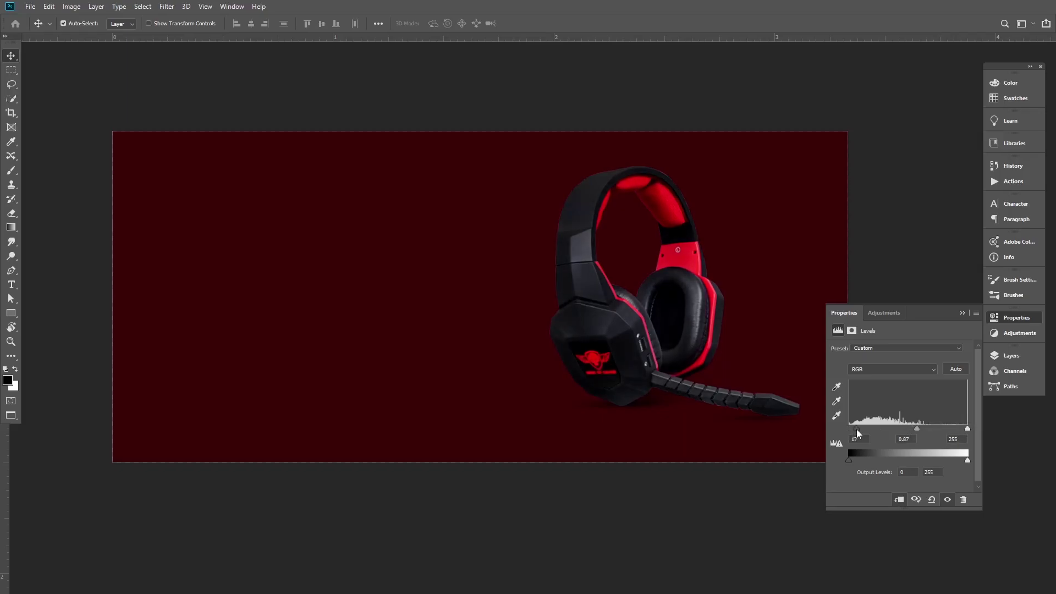
mouse_move(967, 429)
left_mouse_down()
mouse_move(949, 432)
mouse_move(957, 432)
left_mouse_up()
left_click(962, 312)
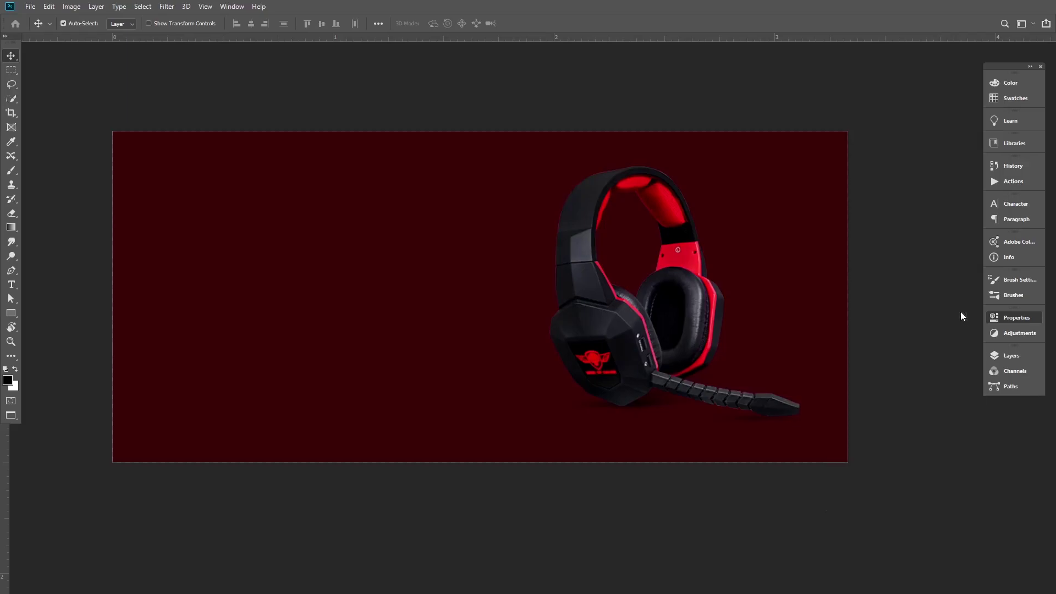
Add an Exposure adjustment clipped to the headset with exposure about +1.78, and invert its layer mask to black.
left_click(1013, 356)
left_click(921, 556)
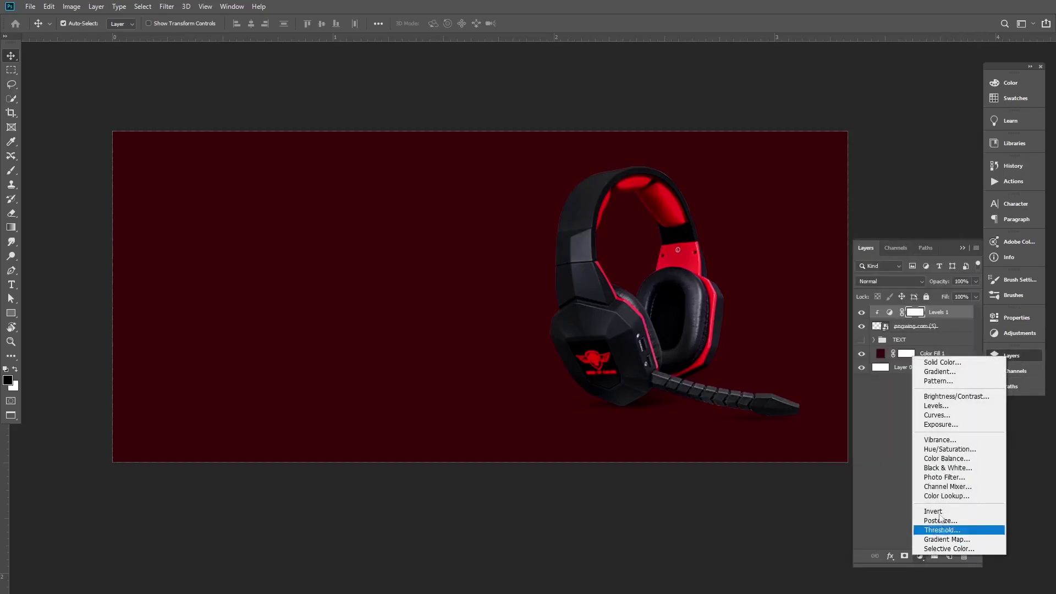
left_click(946, 425)
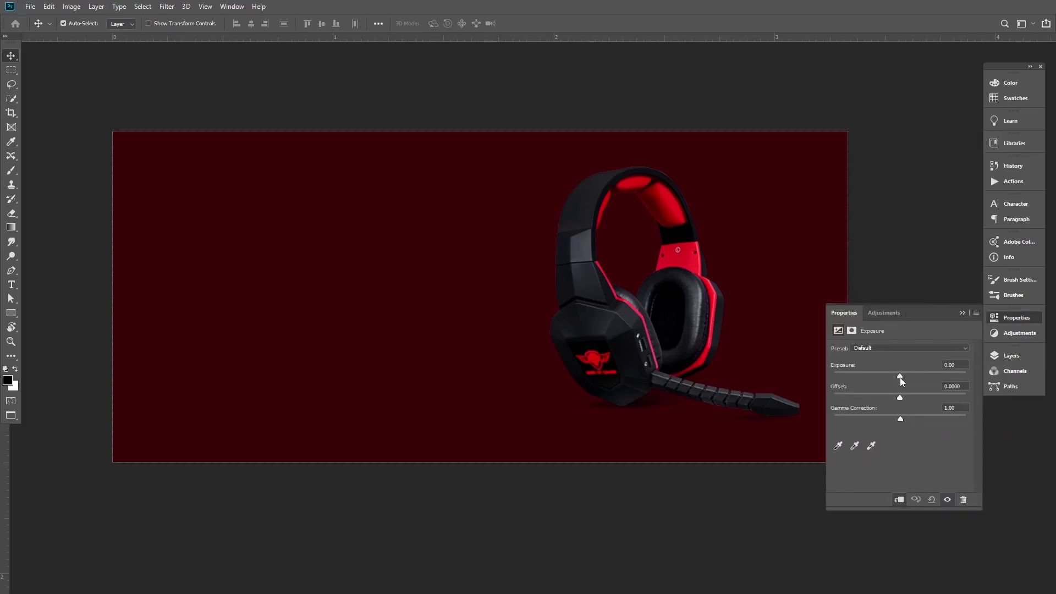
left_click_drag(901, 377, 920, 379)
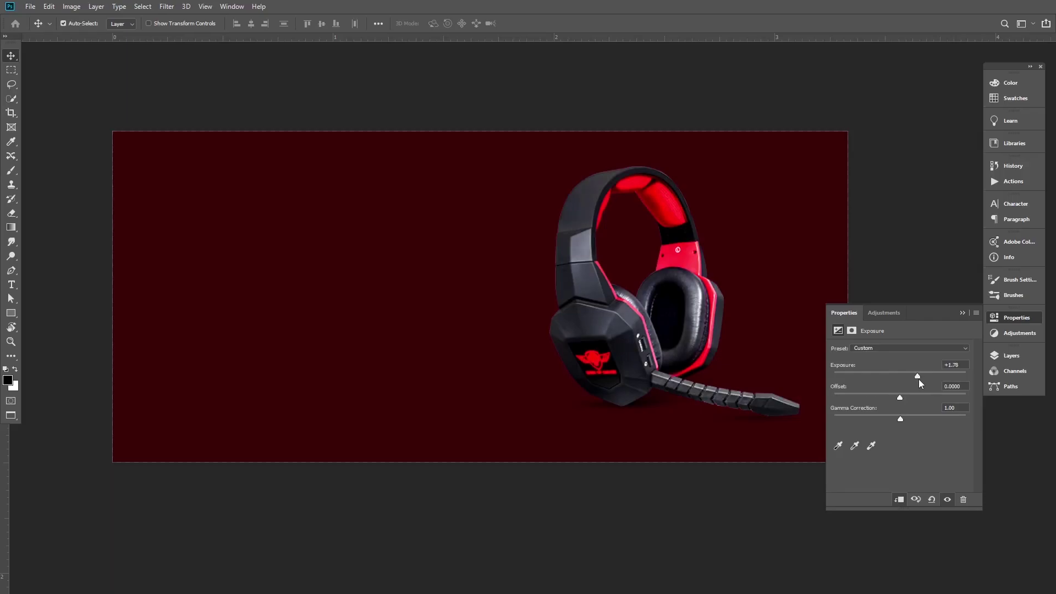
left_click(962, 312)
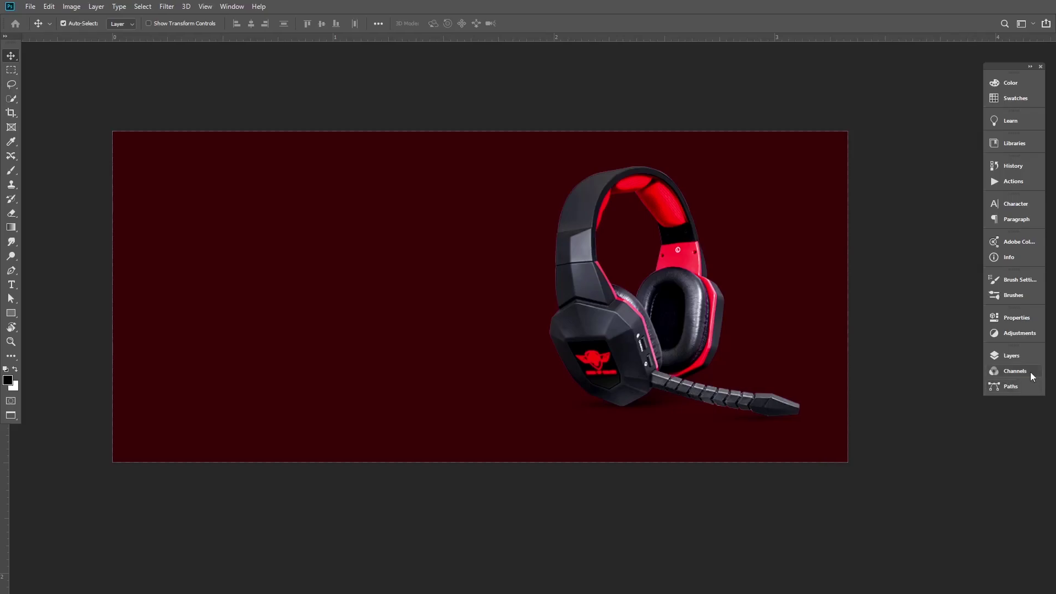
left_click(1017, 356)
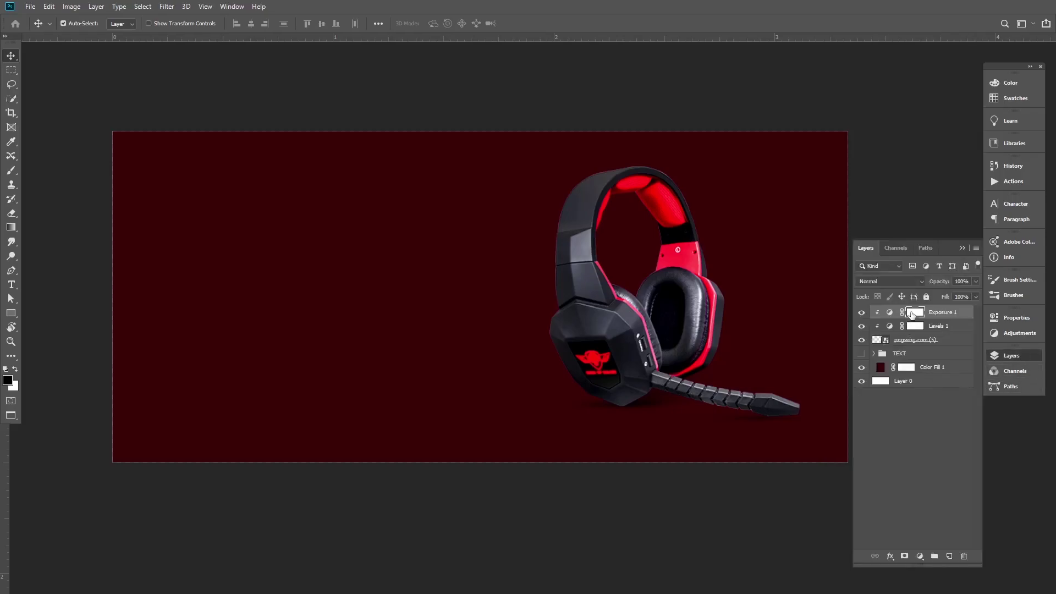
key("ctrl+i")
Set up the Brush tool with a white foreground and a 30 px size for painting on the Exposure mask.
left_click(604, 239, "ctrl")
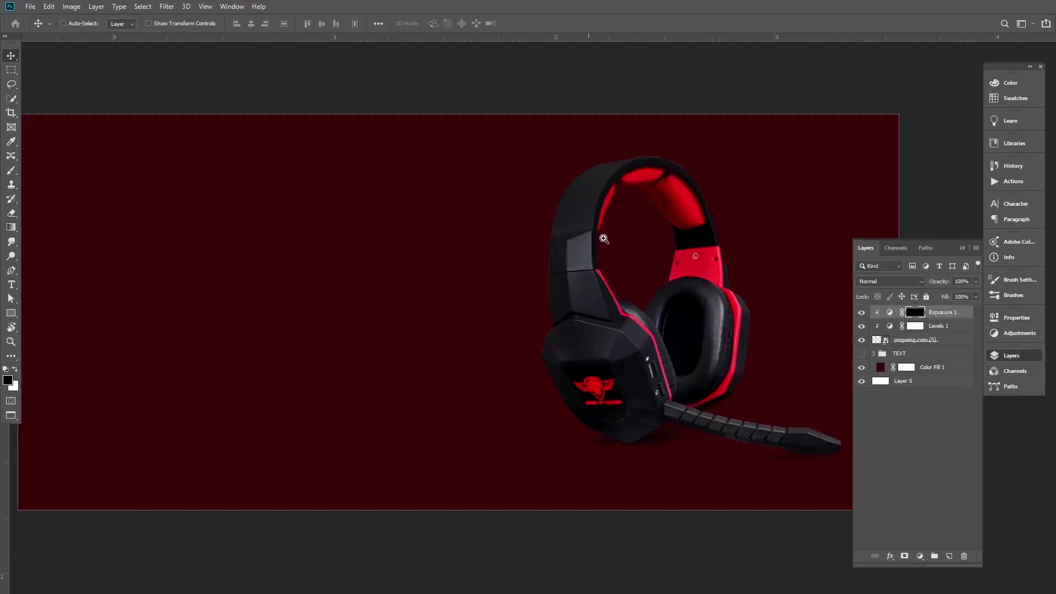
left_click(604, 239, "ctrl")
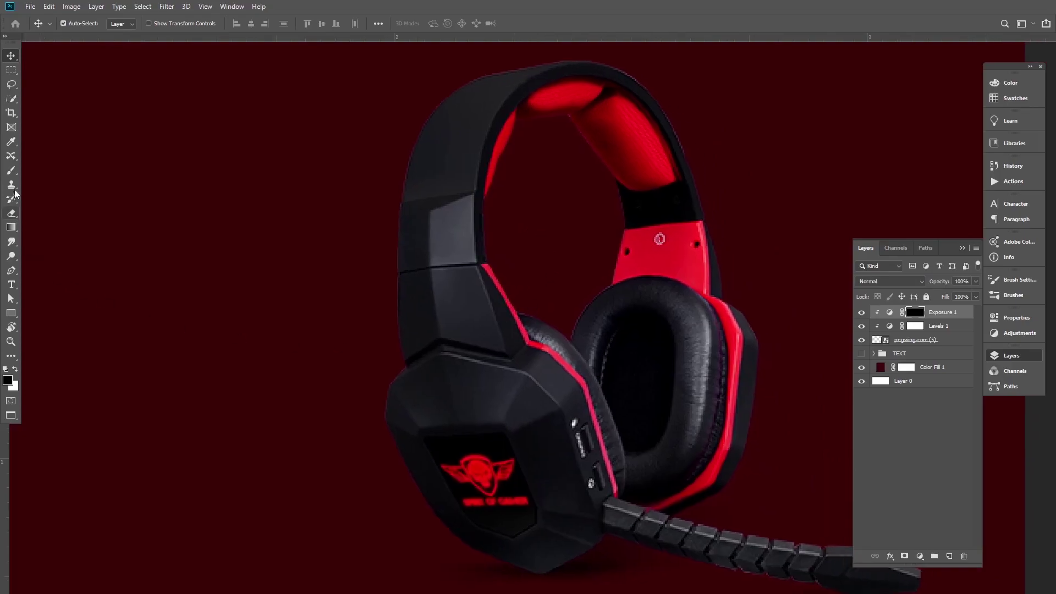
left_click(11, 170)
key("bracketleft")
key("bracketleft")
key("bracketleft")
key("bracketleft")
key("bracketleft")
key("bracketleft")
key("bracketleft")
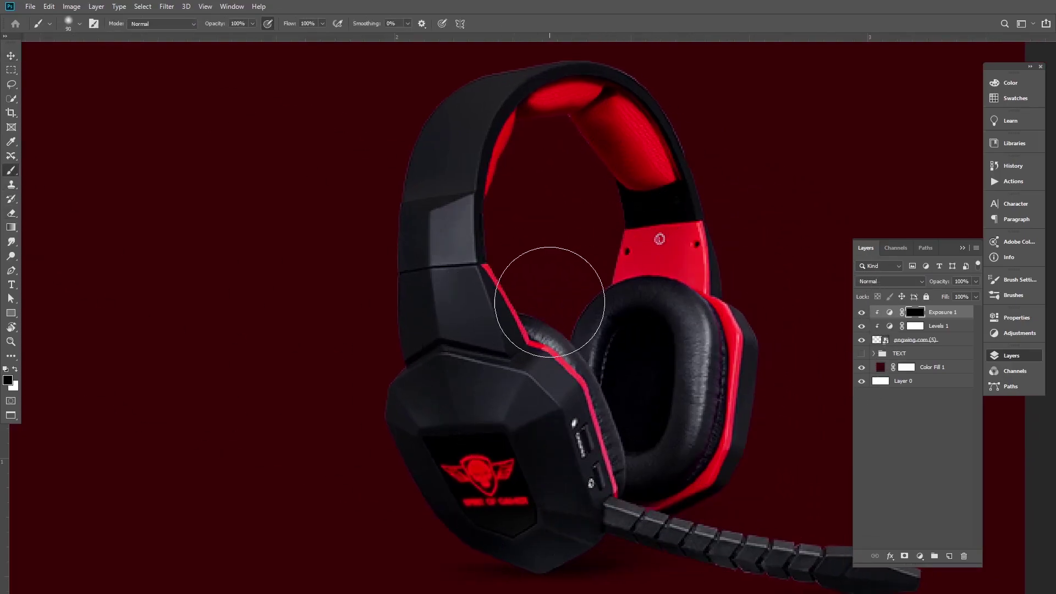
left_click(16, 369)
key("bracketleft")
key("bracketleft")
key("bracketleft")
key("bracketleft")
key("bracketleft")
key("bracketleft")
Lower the brush flow to 51% and paint the Exposure mask over the ear cushion and the headband's side panel.
mouse_move(713, 435)
left_mouse_down()
mouse_move(701, 320)
mouse_move(691, 472)
mouse_move(700, 449)
left_mouse_up()
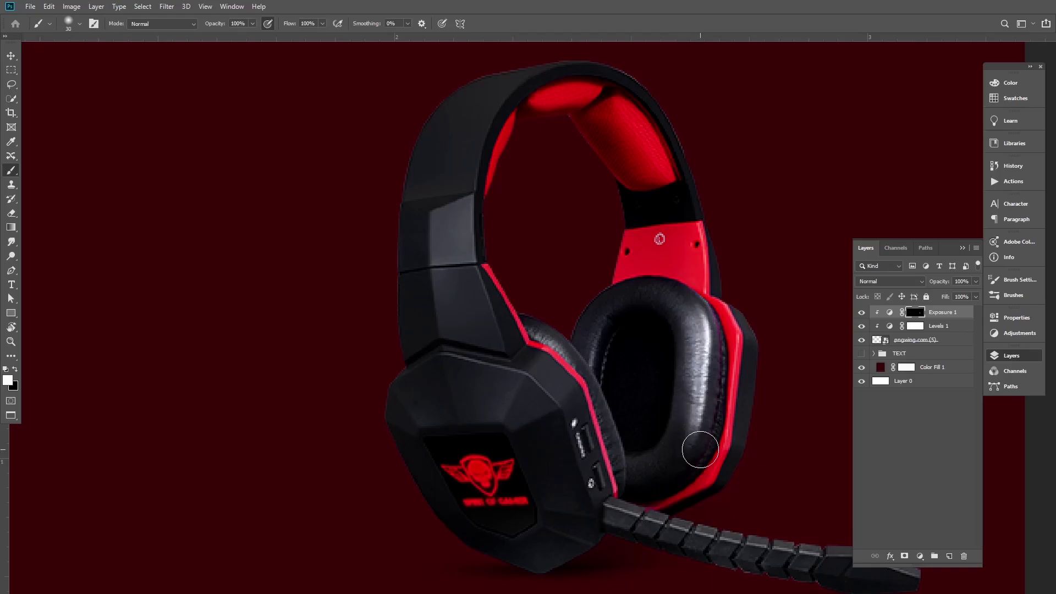
key("ctrl+z")
left_click_drag(289, 26, 260, 28)
mouse_move(702, 325)
left_mouse_down()
mouse_move(695, 398)
mouse_move(665, 453)
left_mouse_up()
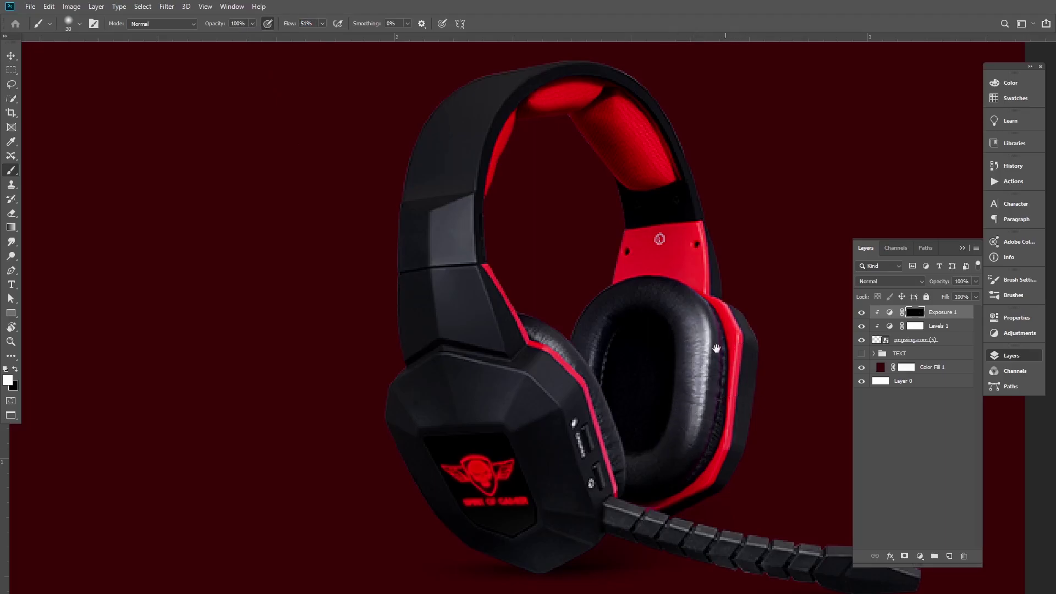
left_click_drag(720, 356, 681, 381)
left_click_drag(418, 259, 424, 279)
left_click_drag(635, 335, 572, 343)
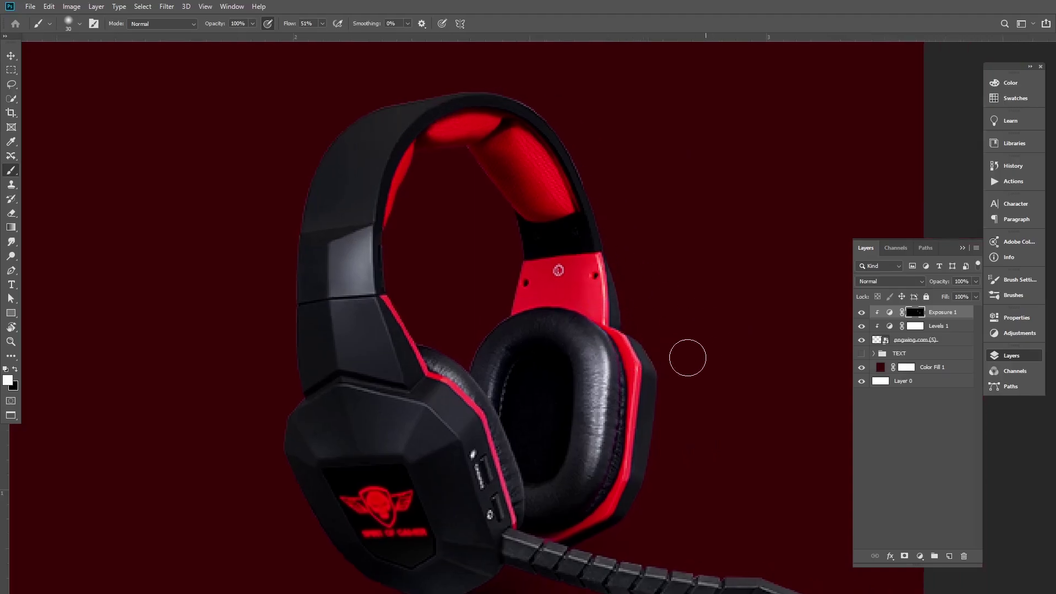
Reduce the brush to 6 px and paint highlights along the microphone boom on the Exposure mask.
left_click_drag(627, 495, 593, 358)
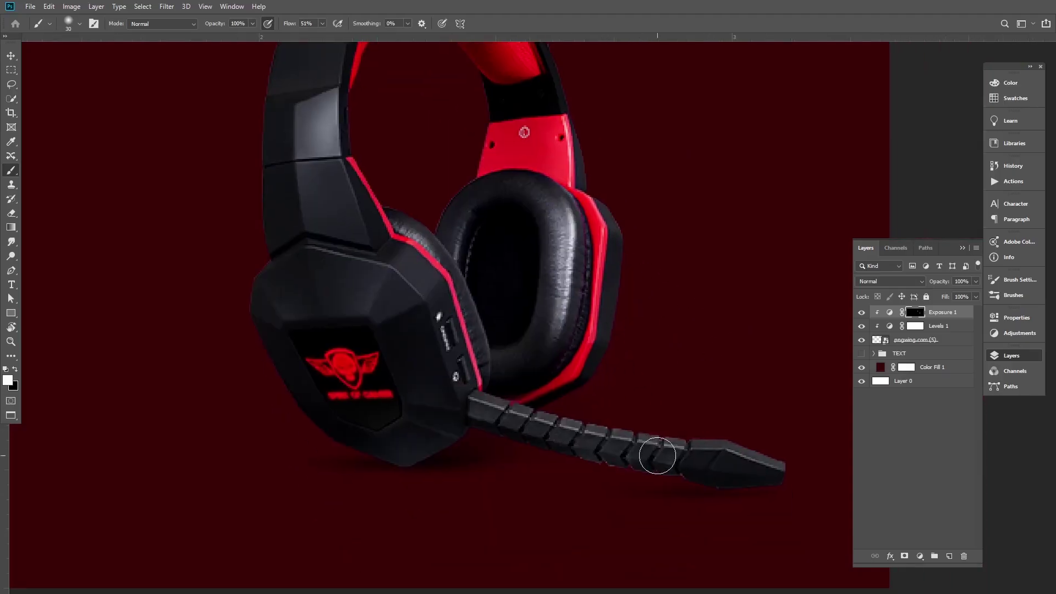
key("bracketleft")
key("bracketleft")
key("bracketleft")
key("bracketleft")
mouse_move(684, 449)
left_mouse_down()
mouse_move(498, 409)
mouse_move(483, 484)
left_mouse_up()
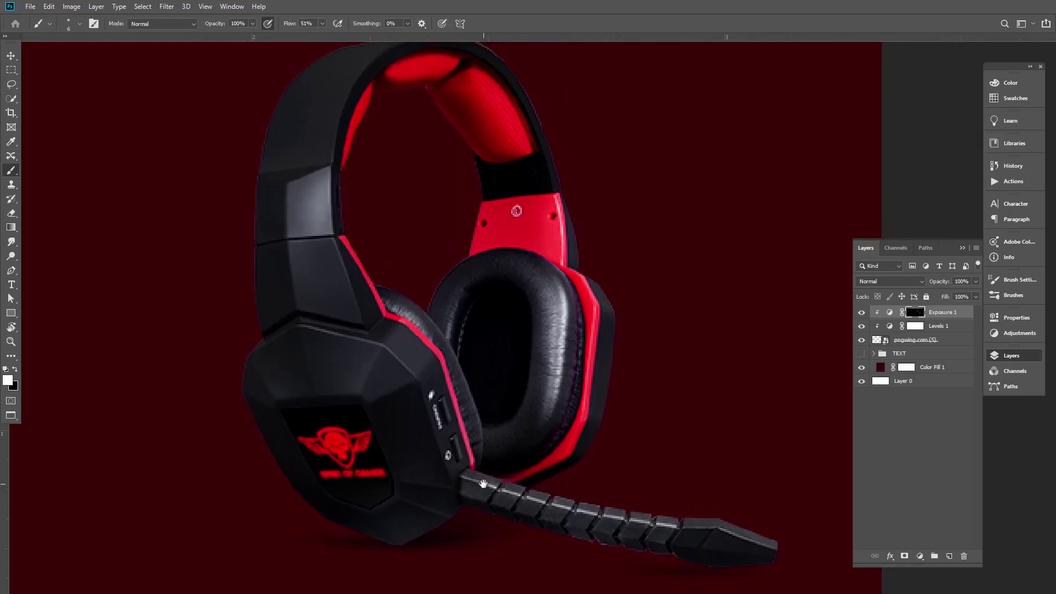
Paint highlights on the Exposure mask along the far ear cup's red trim, the near ear cup's red edge and the headband's edges.
left_click_drag(595, 303, 582, 416)
left_click_drag(532, 357, 551, 401)
left_click_drag(490, 504, 477, 452)
left_click_drag(465, 412, 405, 359)
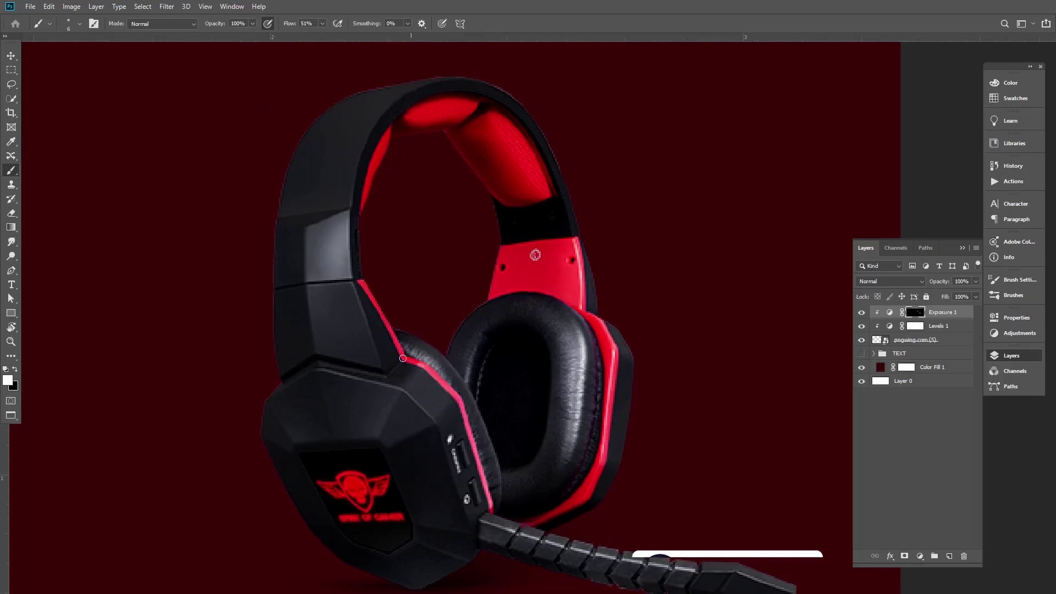
left_click_drag(441, 321, 426, 372)
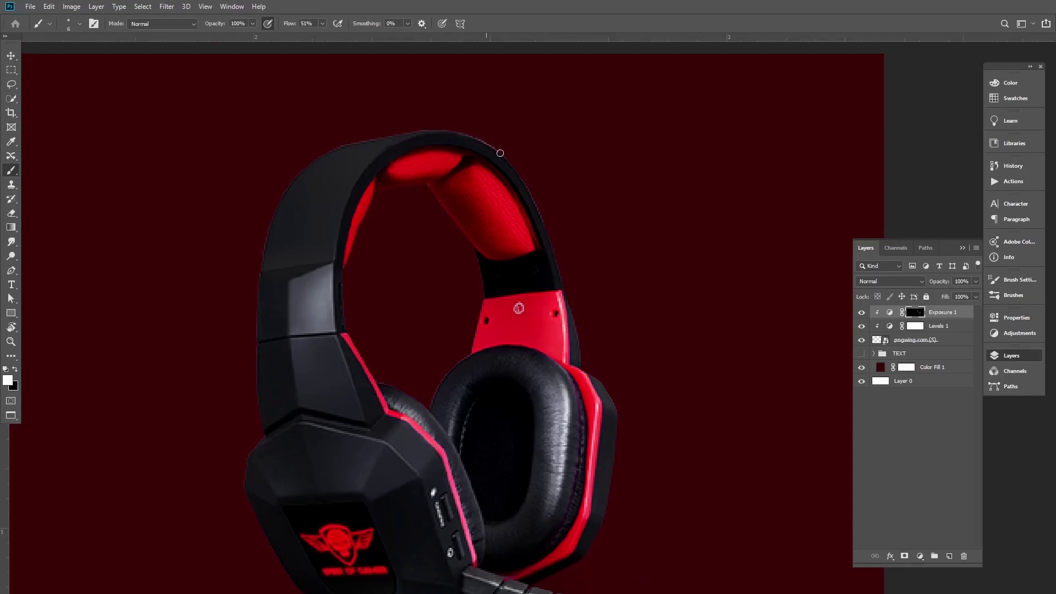
Compare the headset with and without the Exposure adjustment at different zoom levels.
scroll(451, 275, "down", 6)
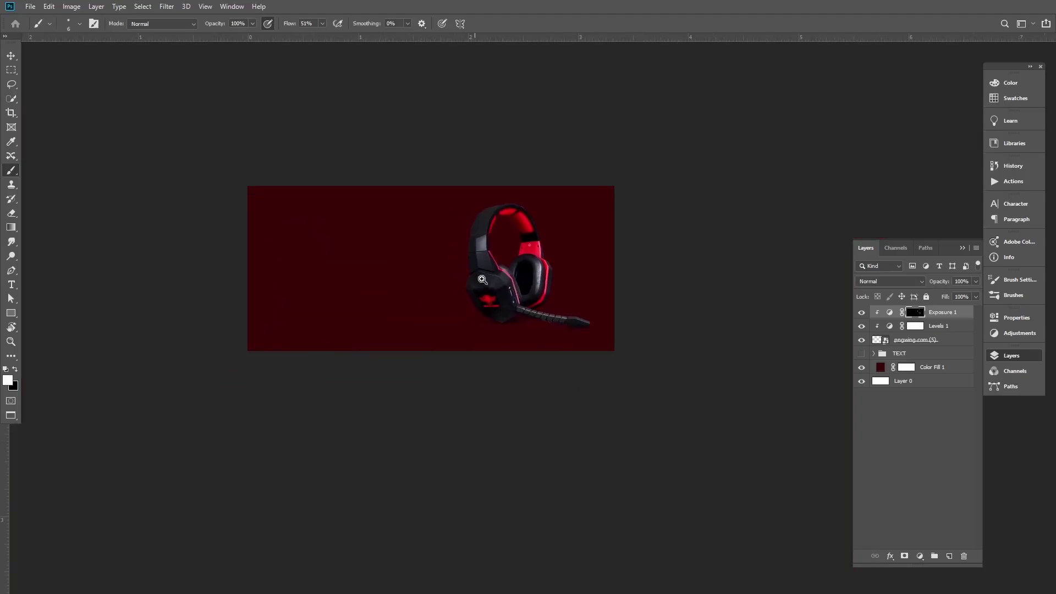
scroll(481, 277, "up", 4)
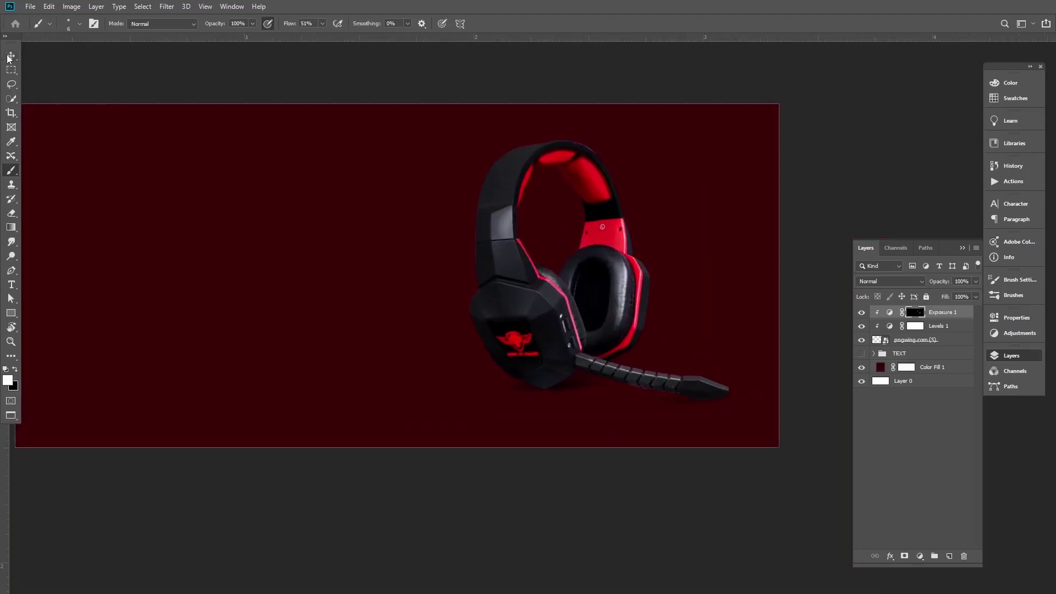
left_click(11, 56)
left_click(862, 312)
left_click(861, 313)
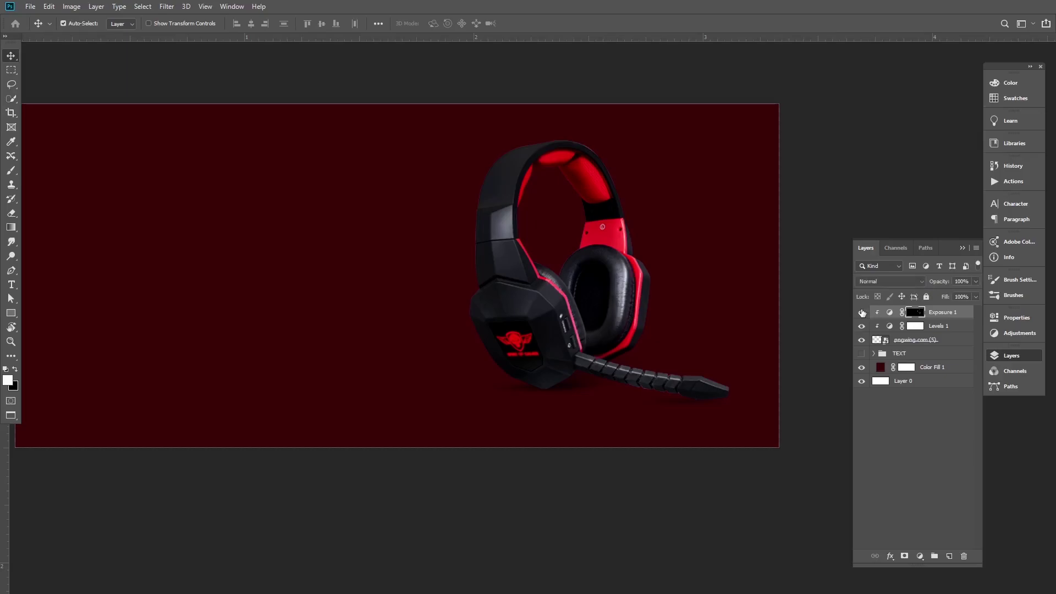
scroll(661, 391, "down", 2)
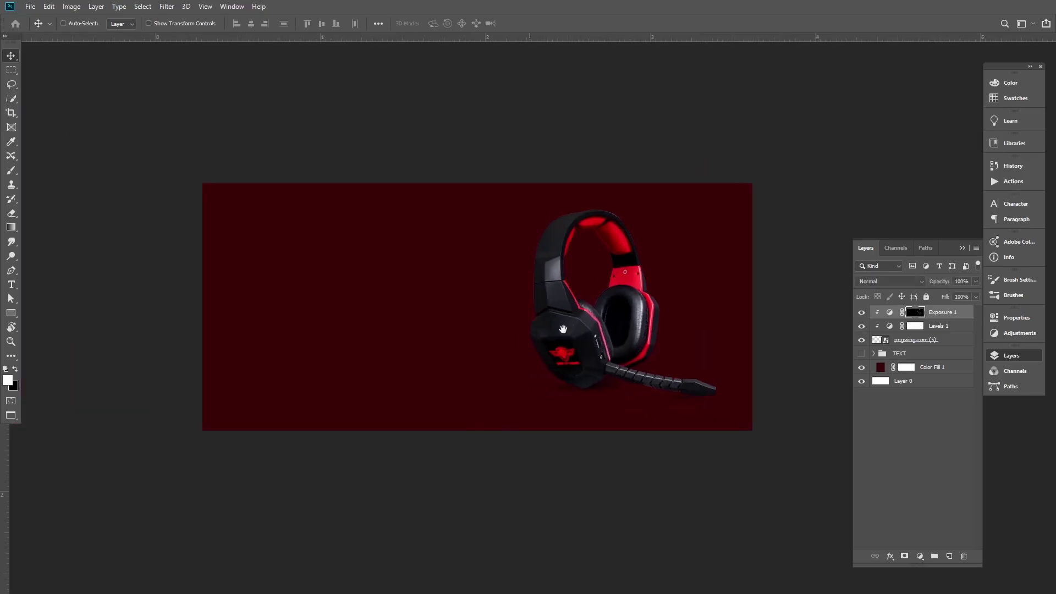
scroll(528, 286, "up", 3)
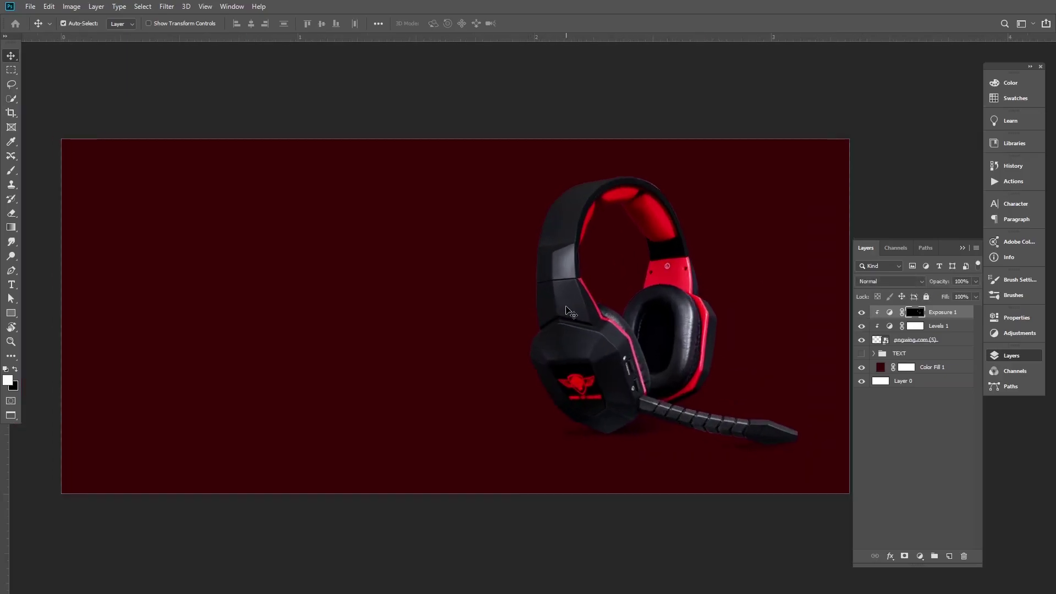
Group the Exposure and Levels adjustments with the headset image layer and name the group HEADPHONE.
left_click(688, 577)
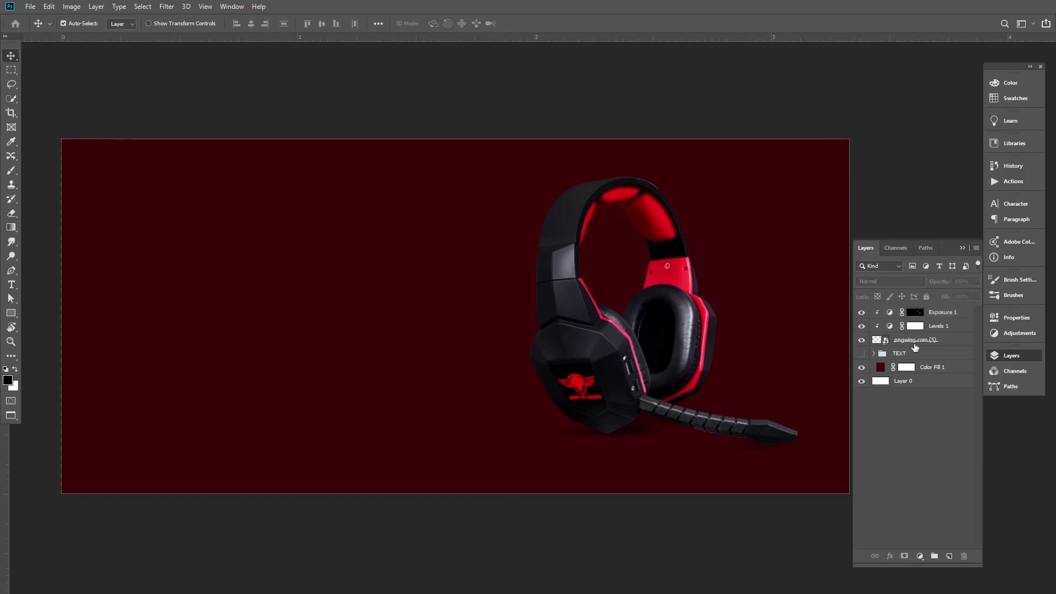
left_click(916, 344)
left_click(935, 315)
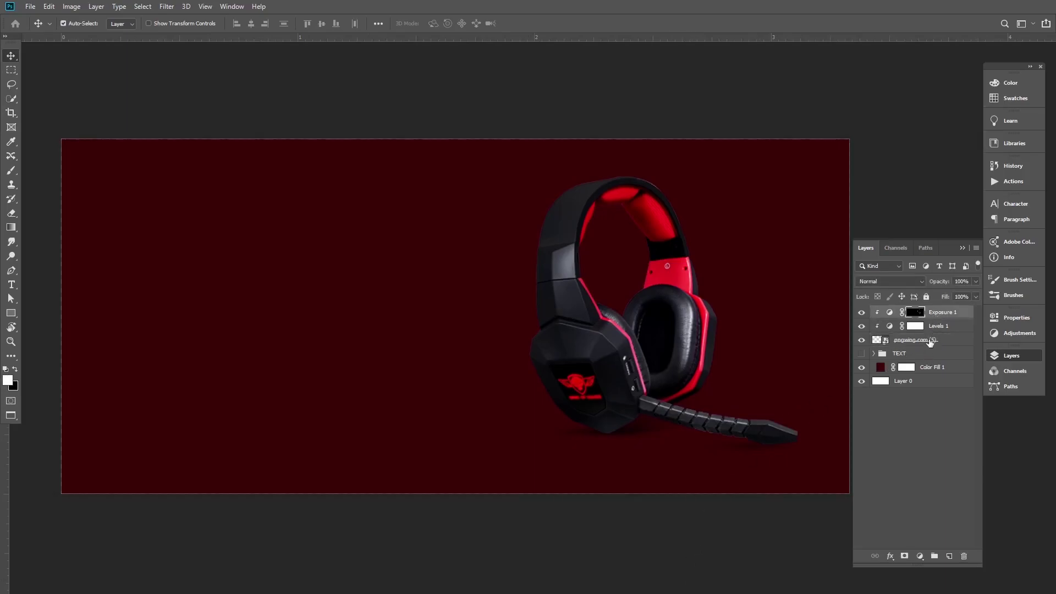
left_click(929, 342, "shift")
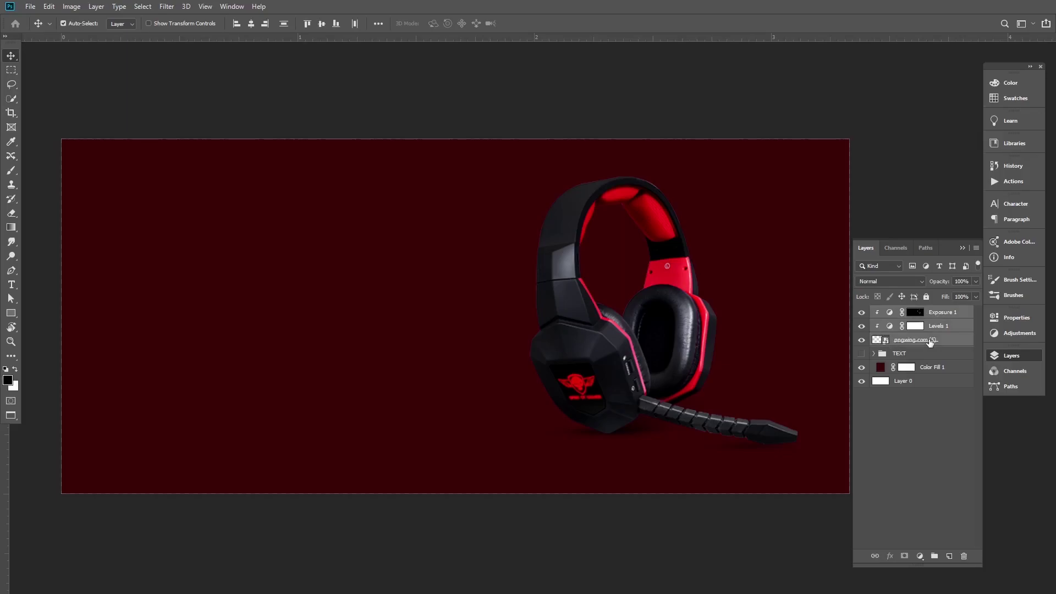
key("ctrl+g")
double_click(918, 312)
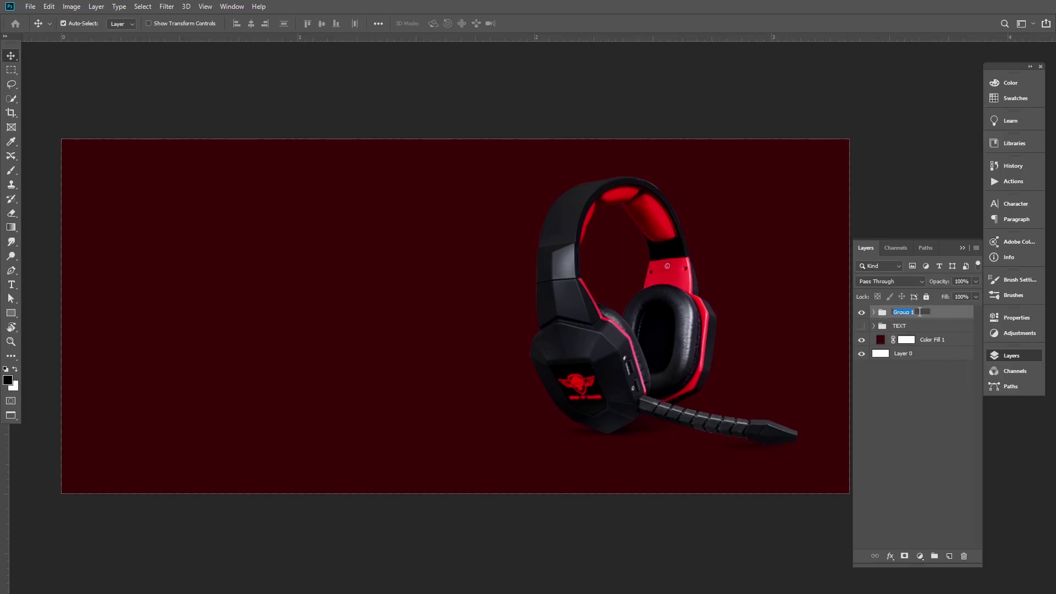
key("BackSpace")
key("Return")
left_click_drag(353, 252, 352, 237)
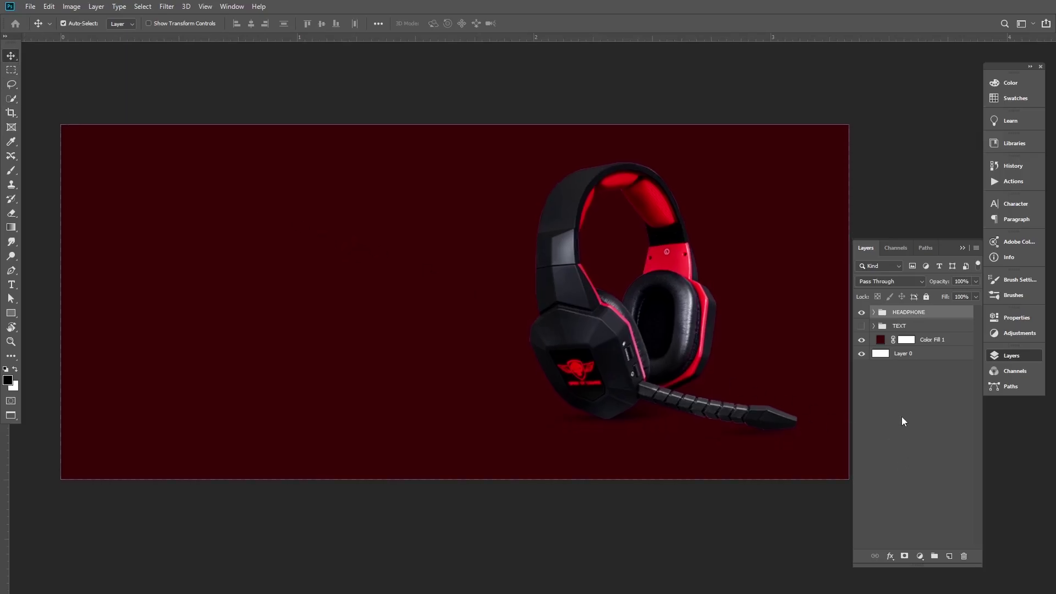
Add a new layer above the dark red color fill and make a full-width rectangular selection over the bottom third of the banner.
left_click(929, 482)
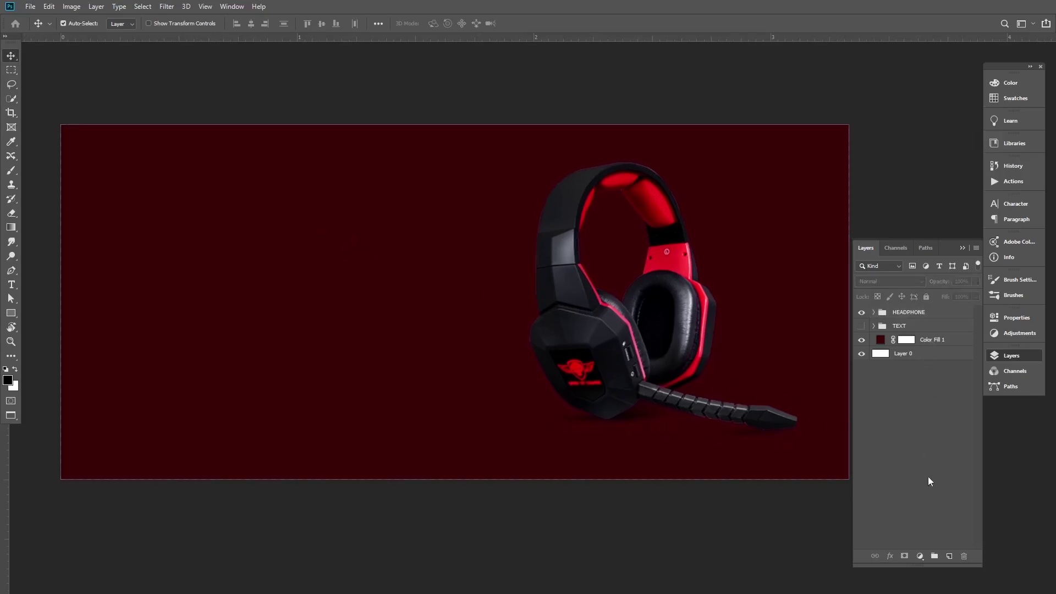
left_click(929, 341)
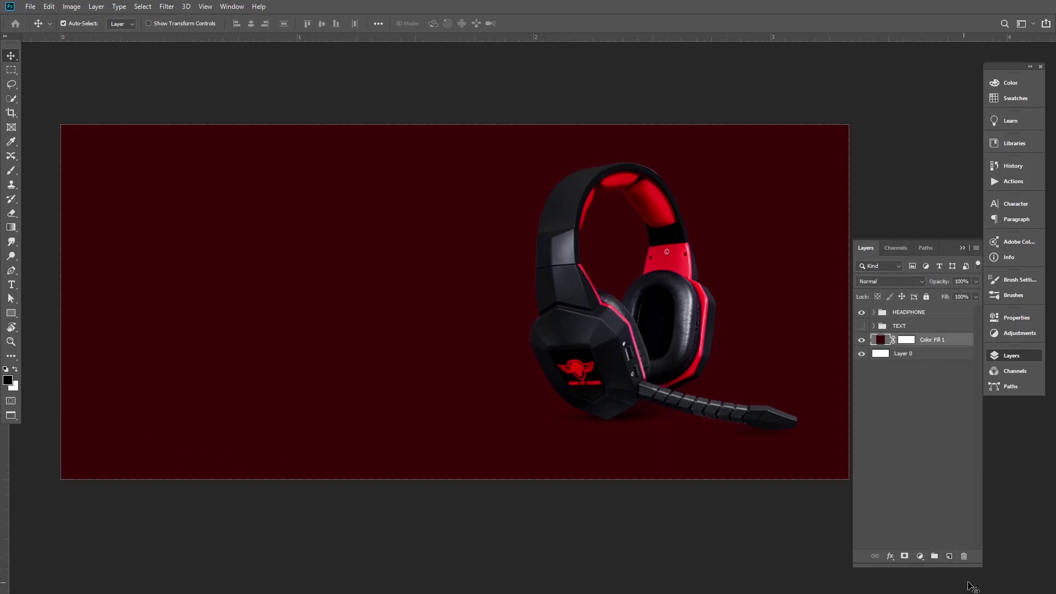
left_click(949, 557)
left_click(11, 70)
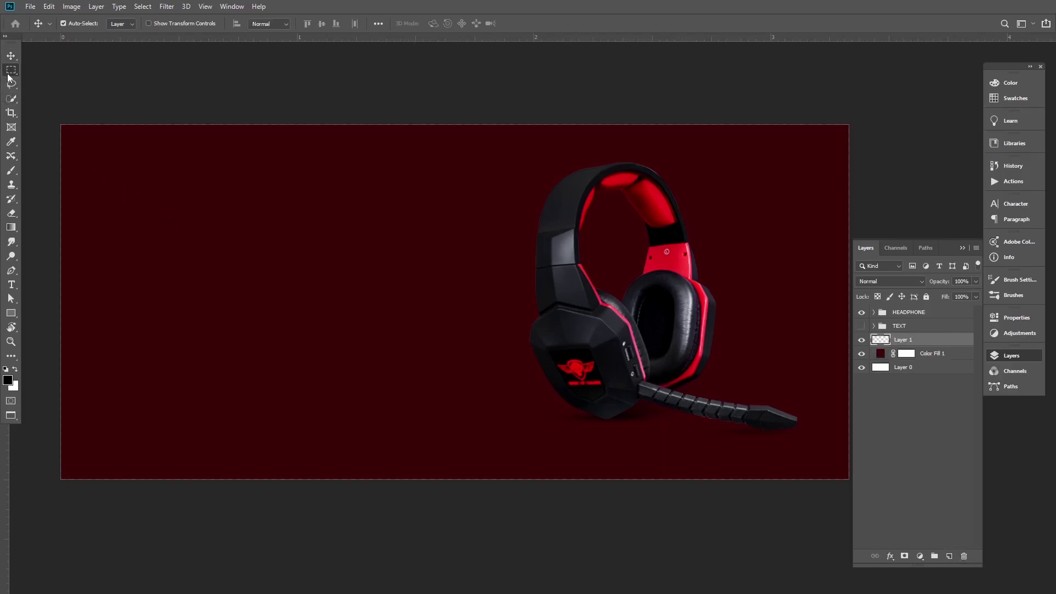
left_click(586, 421)
left_click_drag(765, 449, 664, 441)
left_click_drag(212, 384, 159, 388)
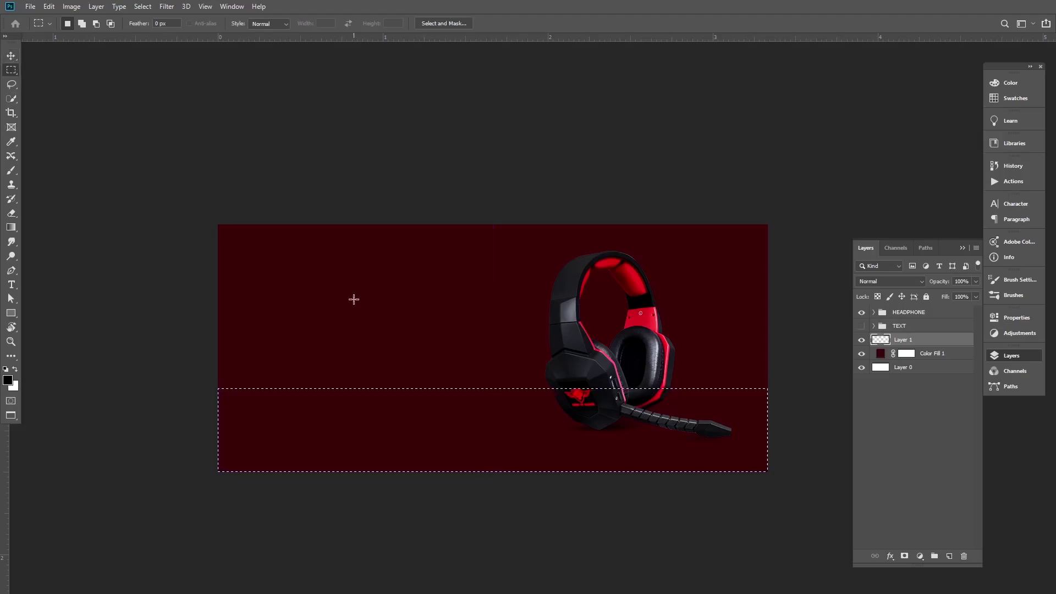
Fill the selection with a black-to-transparent linear gradient fading downward from its upper edge, and deselect.
left_click(11, 227)
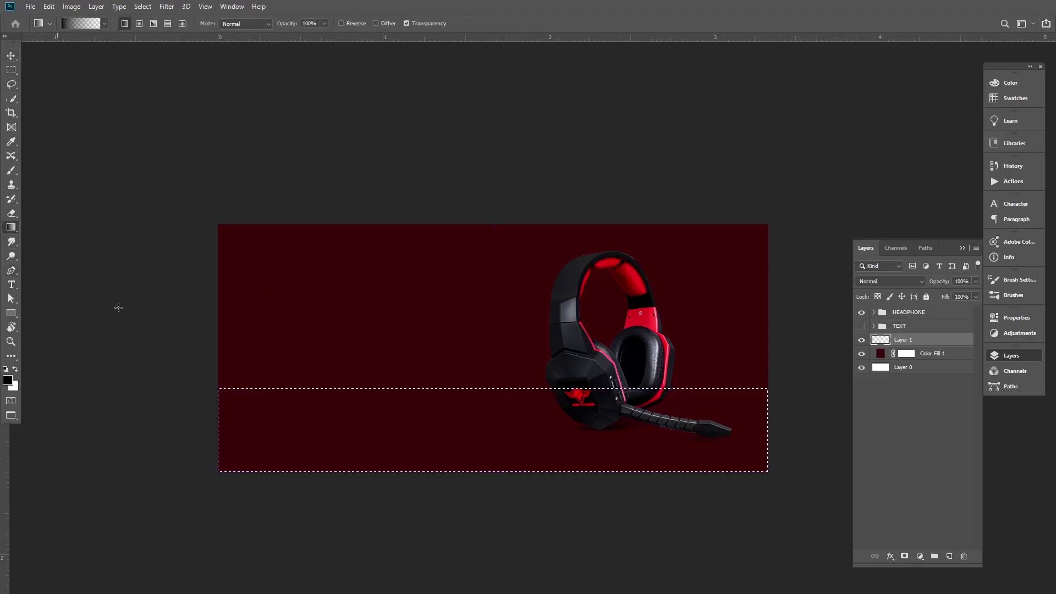
left_click_drag(497, 378, 499, 450)
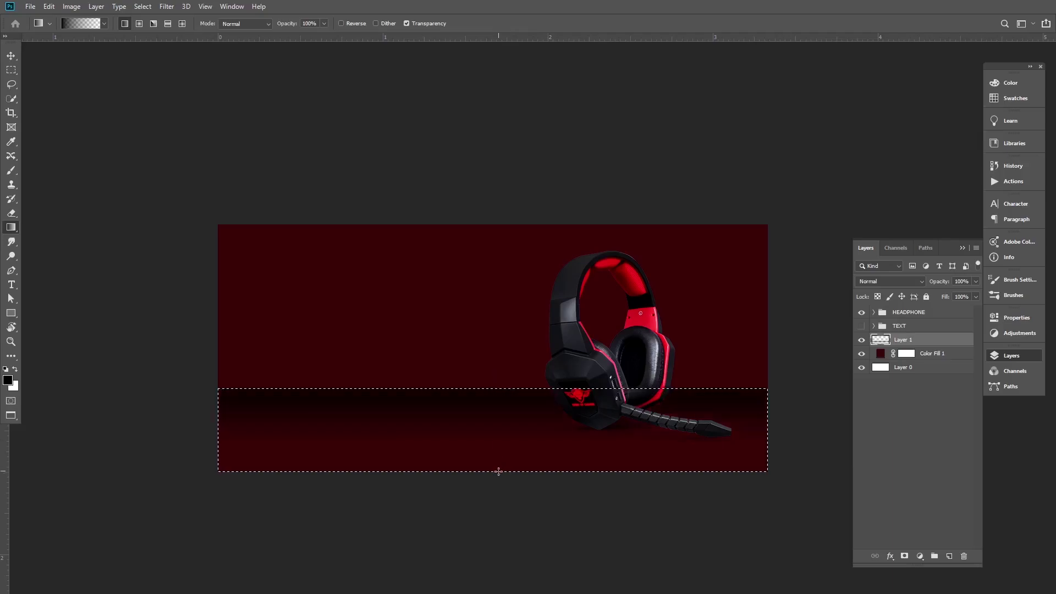
left_click(11, 56)
left_click_drag(534, 277, 550, 297)
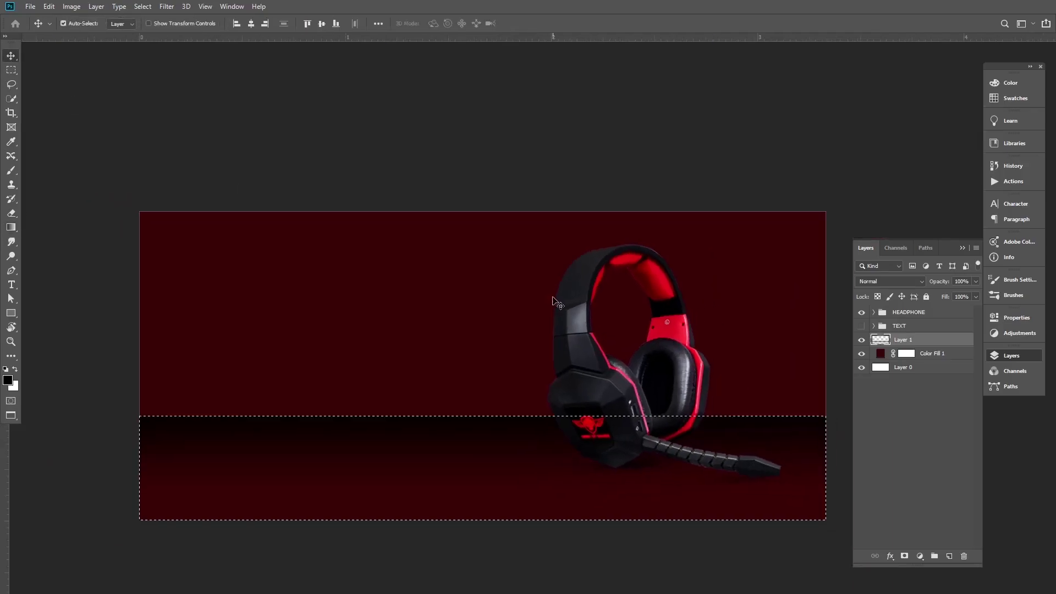
key("ctrl+d")
Set the floor gradient layer's blend mode to Soft Light and lower its opacity to about 22%.
left_click(909, 282)
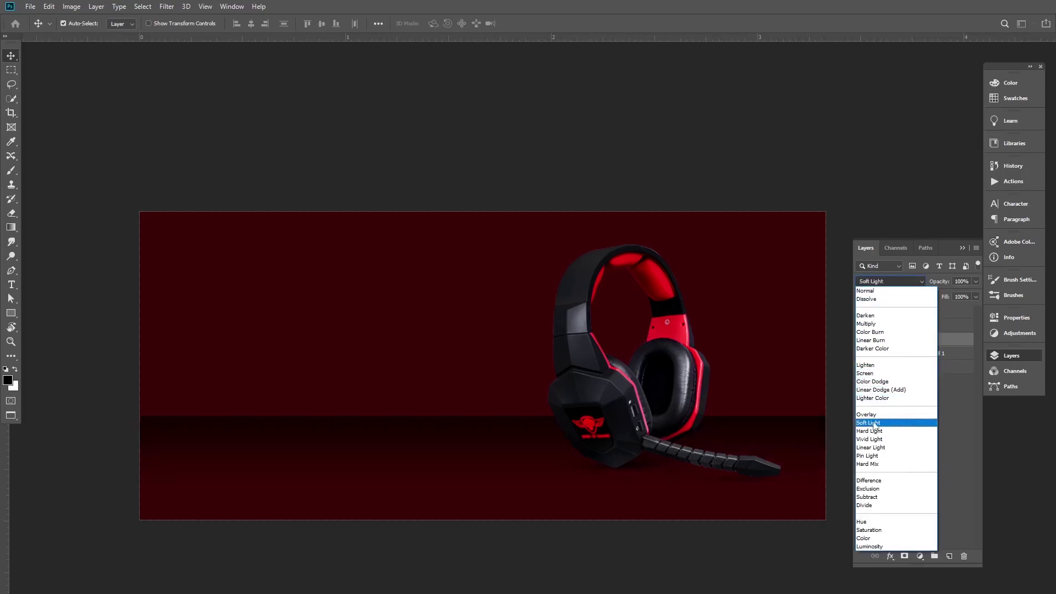
left_click(875, 424)
left_click_drag(939, 282, 905, 284)
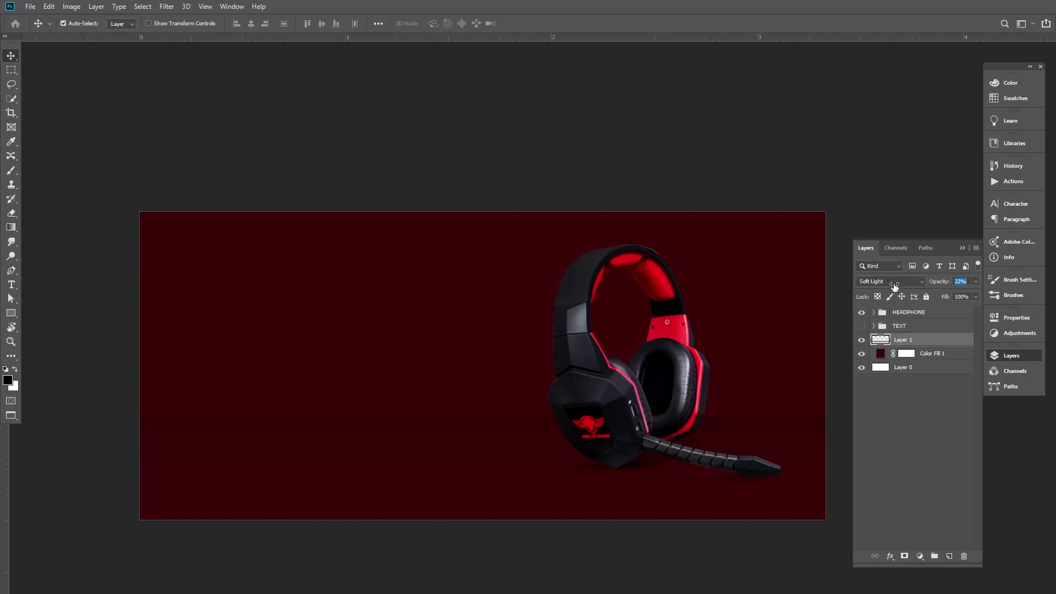
left_click_drag(897, 287, 897, 287)
left_click(542, 154)
left_click_drag(512, 306, 536, 311)
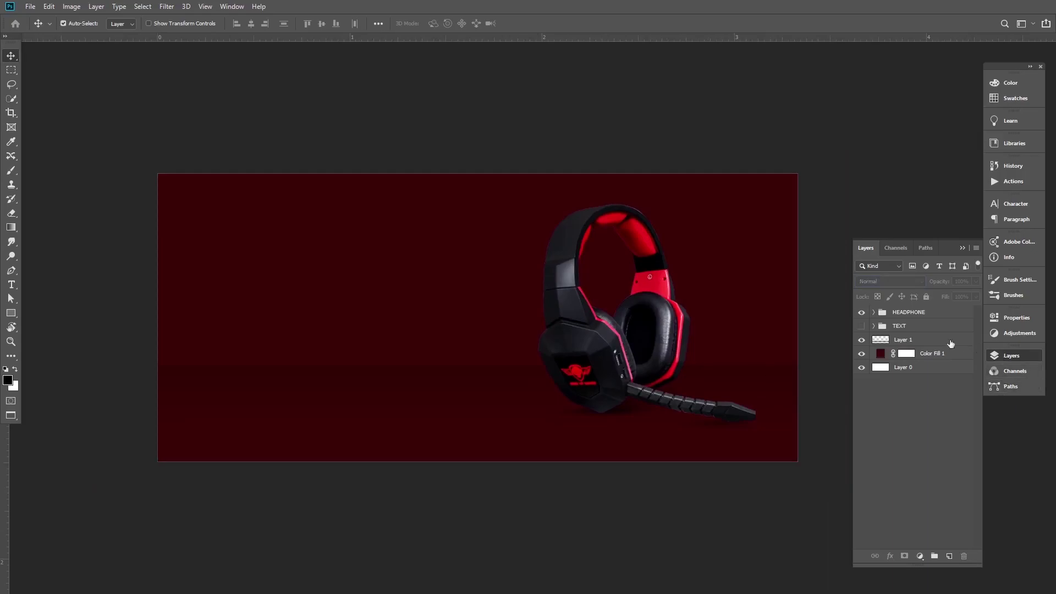
Add a new layer above the floor gradient, sample the dark red background with the Brush tool and enlarge the soft brush to about 200 px.
left_click(930, 340)
left_click(949, 558)
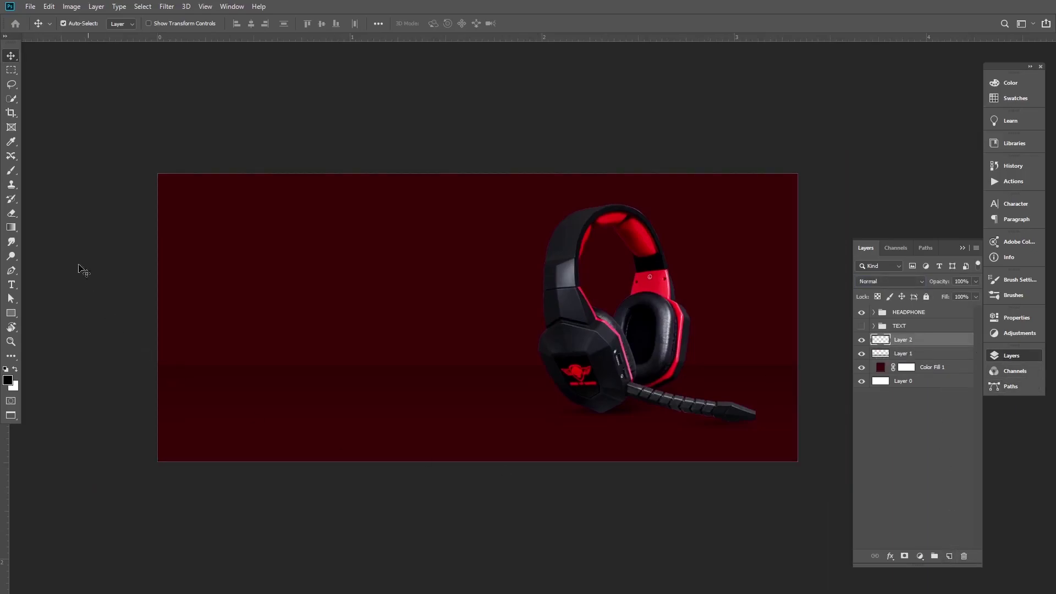
left_click(12, 171)
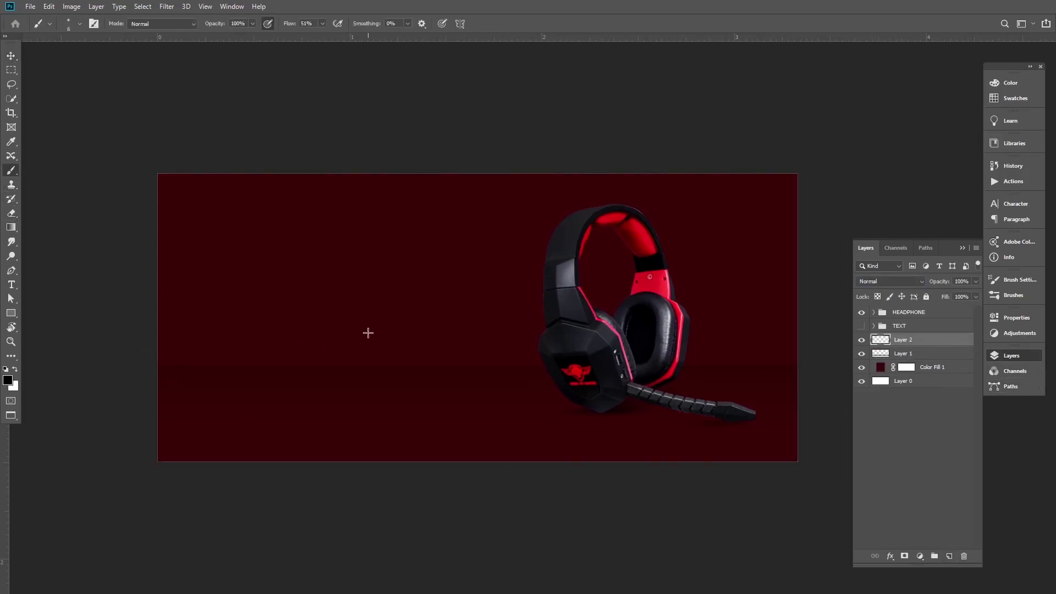
left_click(399, 313, "alt")
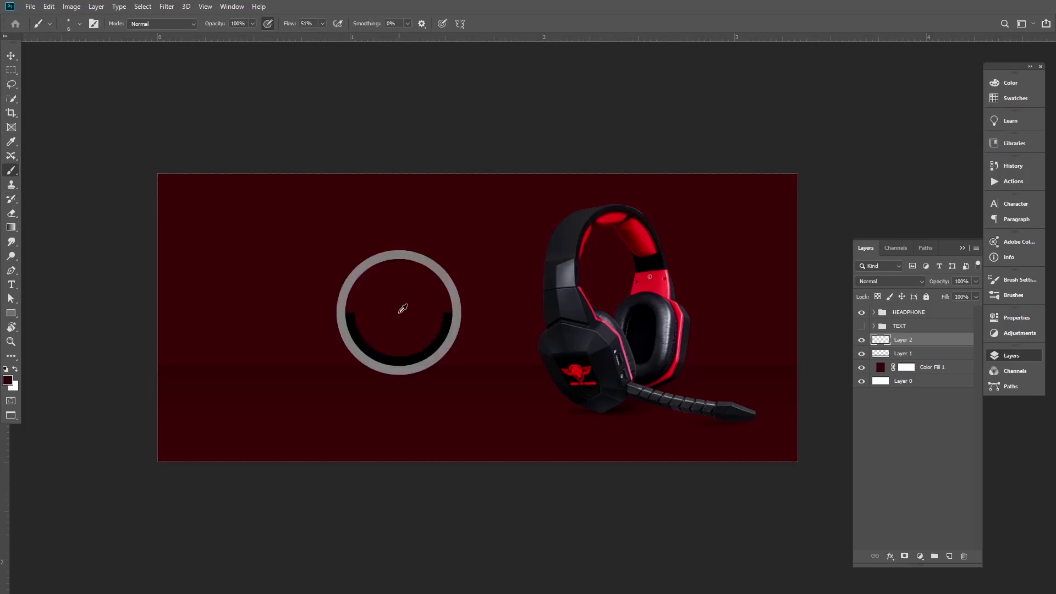
key("]")
key("]")
key("]")
key("]")
key("]")
key("]")
key("]")
key("]")
key("]")
key("]")
key("]")
key("]")
key("]")
key("bracketleft")
key("bracketleft")
key("bracketleft")
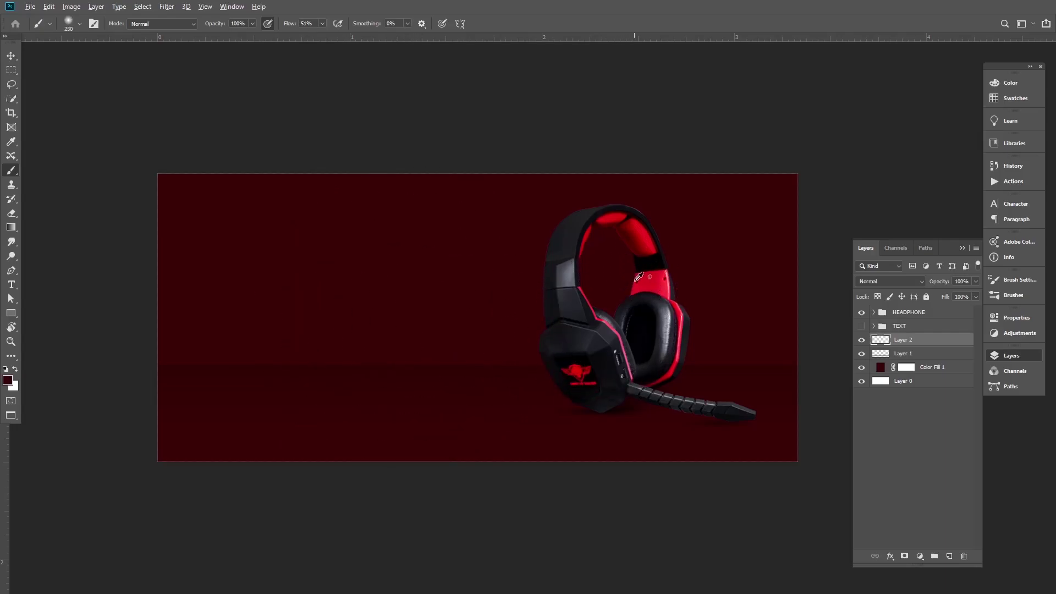
Paint a soft glow behind and below the headset with bright red sampled from its headband, and set the glow layer's opacity to 75%.
mouse_move(648, 283)
left_mouse_down()
mouse_move(597, 275)
mouse_move(590, 297)
mouse_move(609, 329)
mouse_move(566, 279)
mouse_move(605, 242)
mouse_move(550, 407)
left_mouse_up()
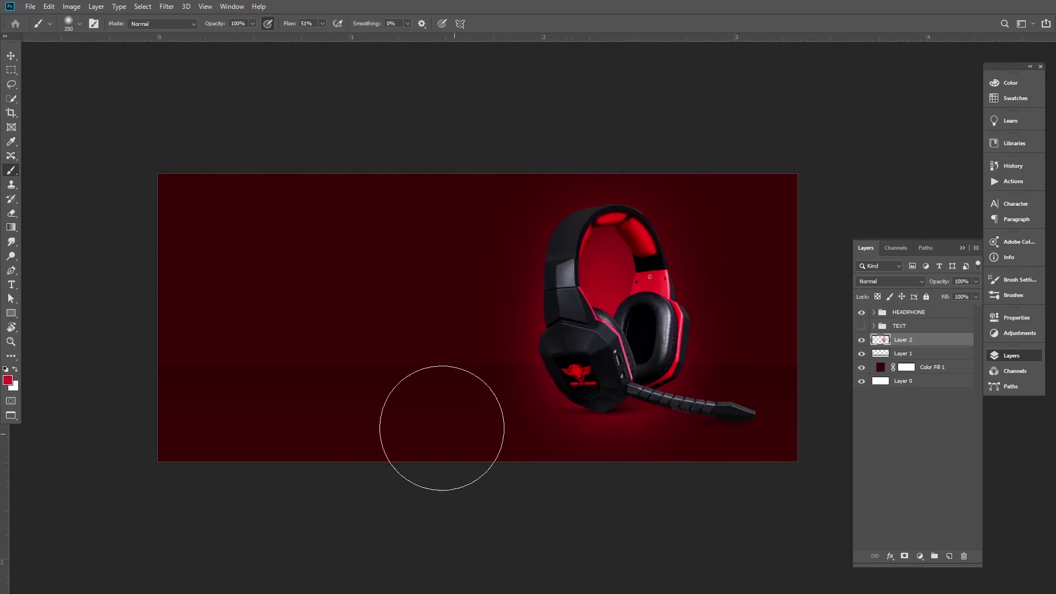
left_click(11, 55)
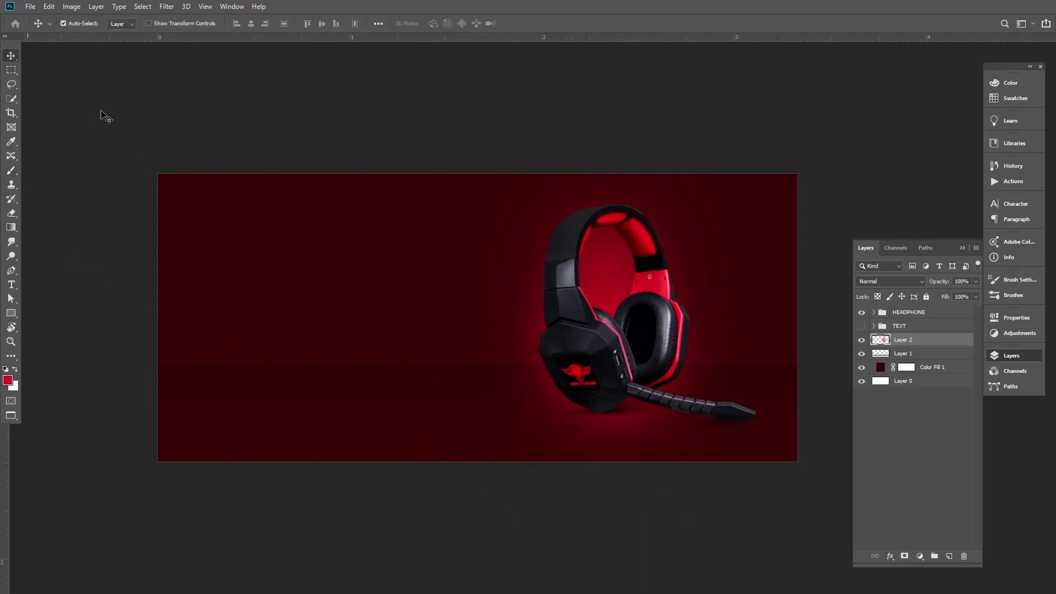
left_click(644, 309, "ctrl")
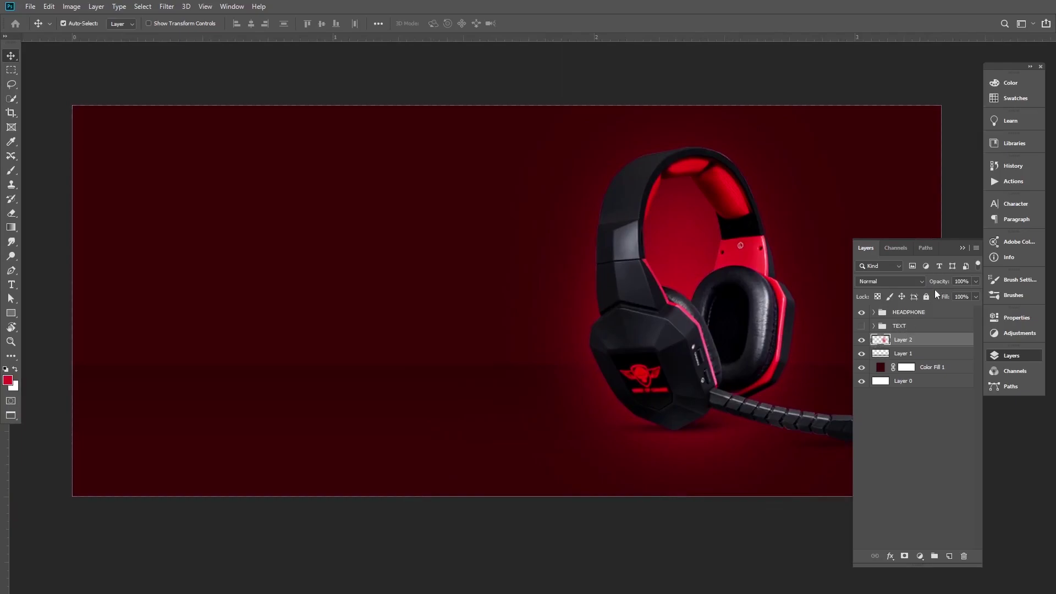
left_click_drag(940, 283, 928, 284)
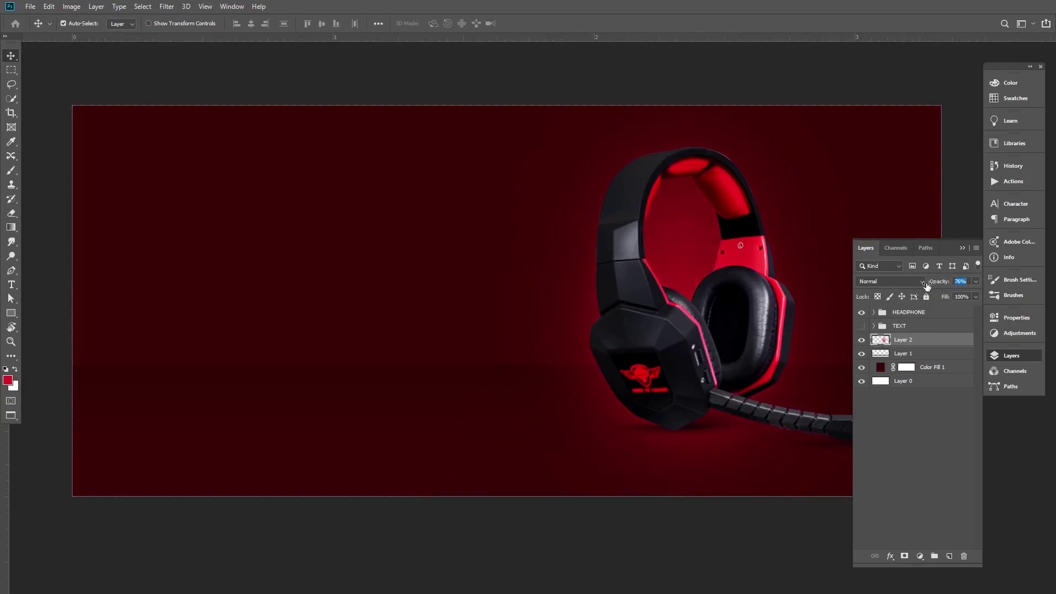
left_click(666, 288, "ctrl+alt")
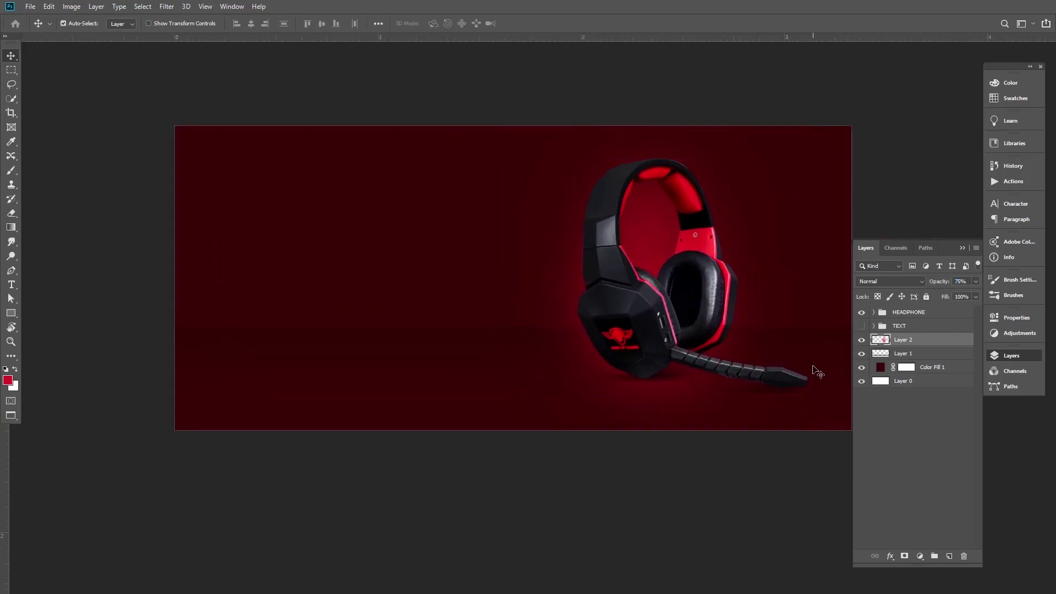
Convert the HEADPHONE group to a smart object and duplicate it.
key("alt+bracketright")
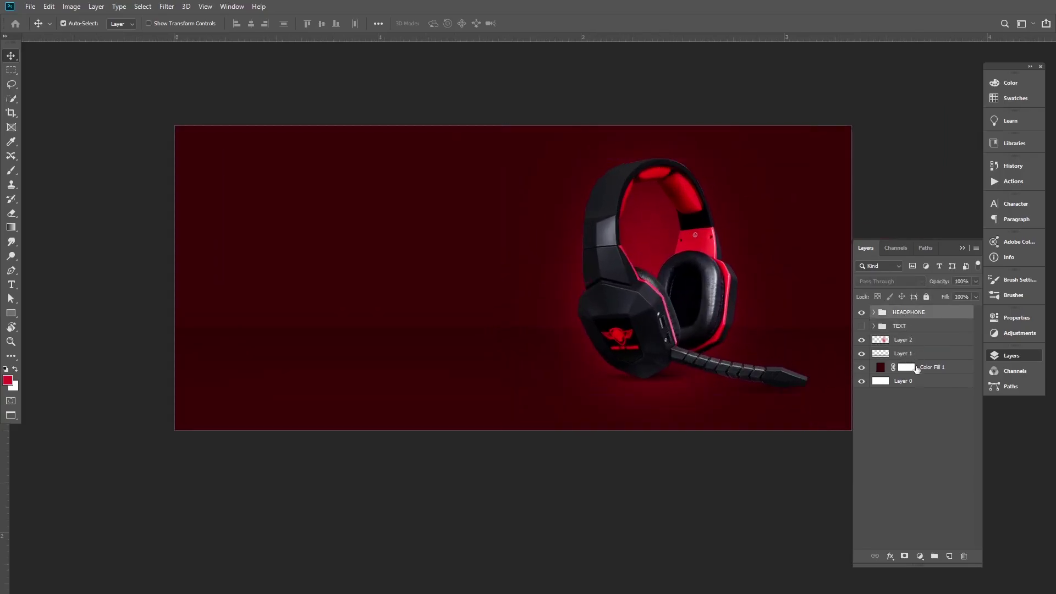
right_click(919, 312)
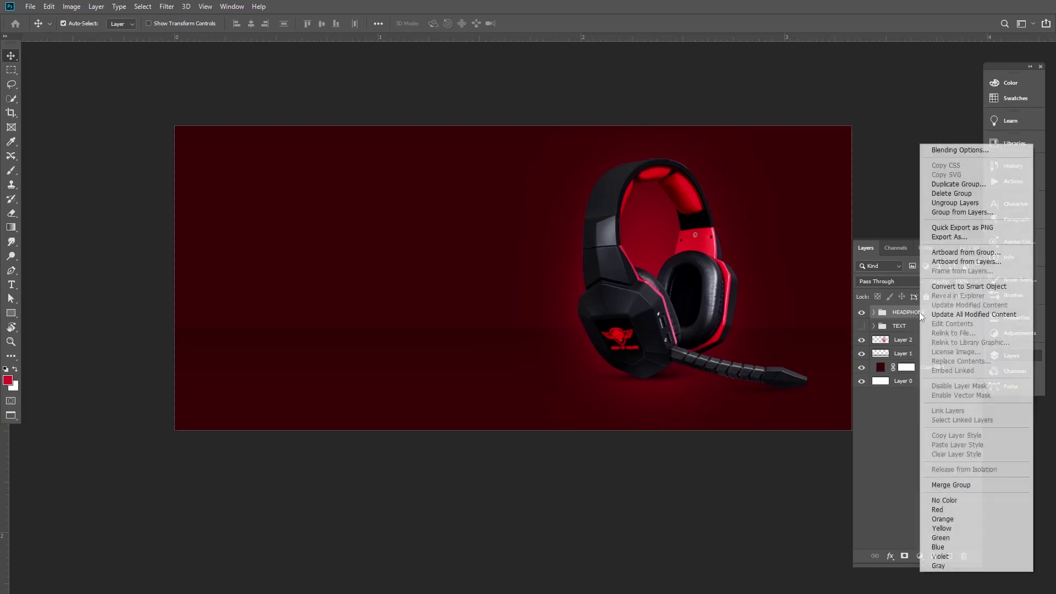
left_click(963, 287)
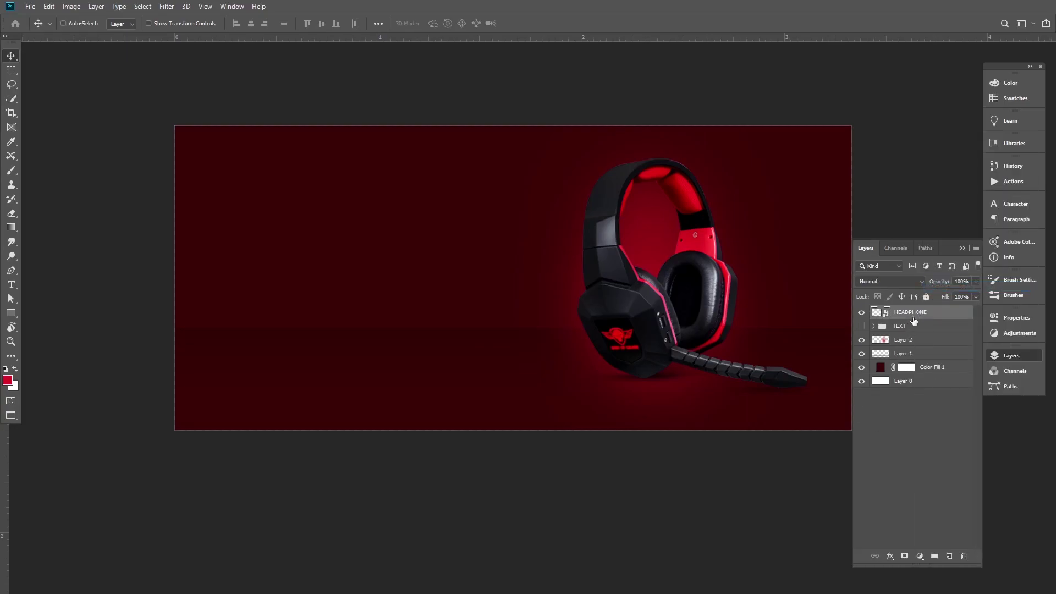
key("ctrl+j")
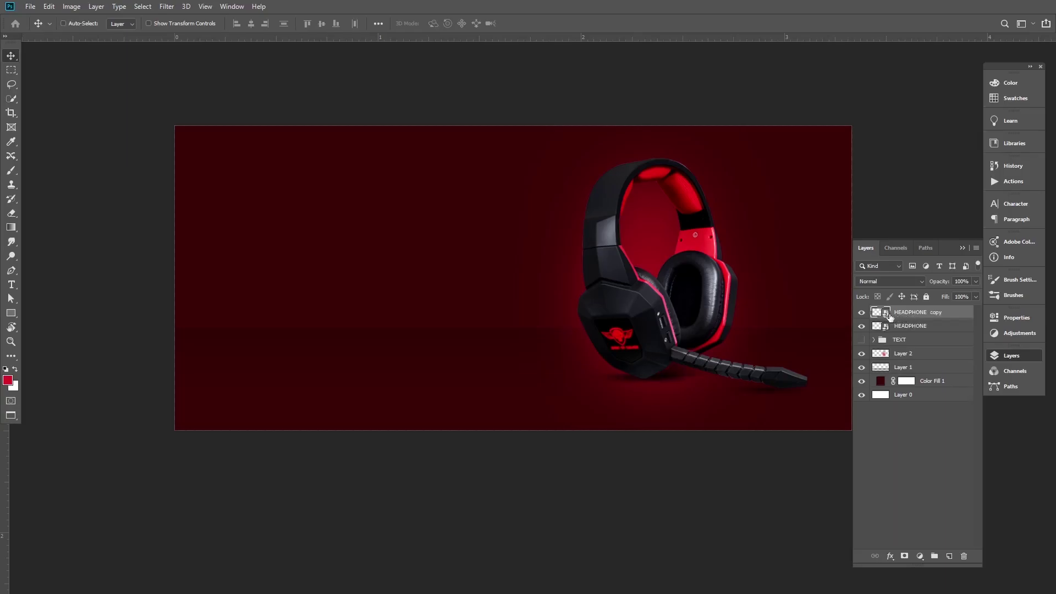
Flip the HEADPHONE copy vertically, squash it to about 43% height and place it directly beneath the headset as a reflection.
key("ctrl+t")
right_click(648, 235)
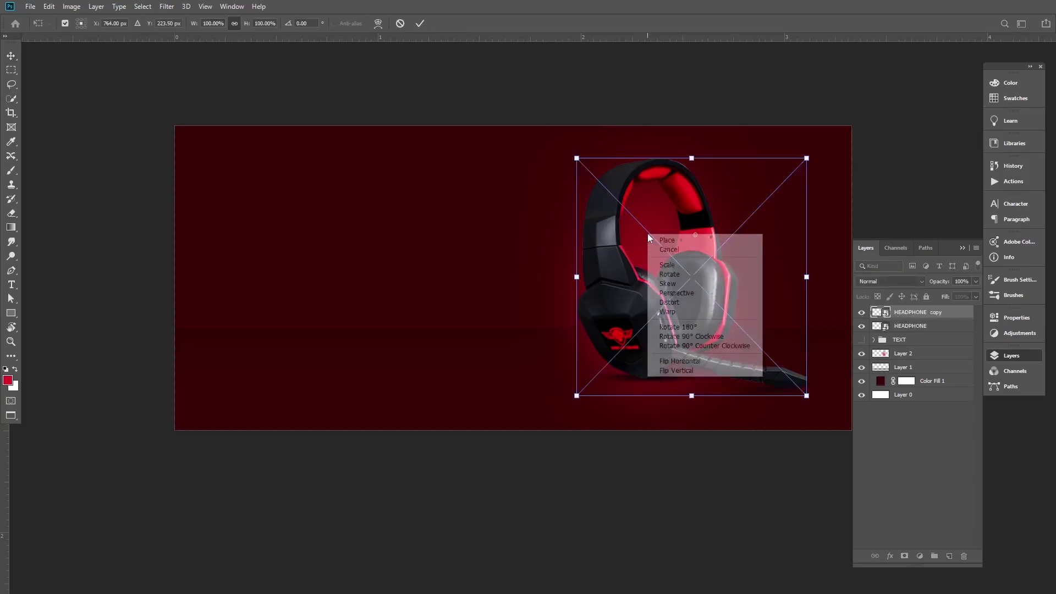
left_click(687, 370)
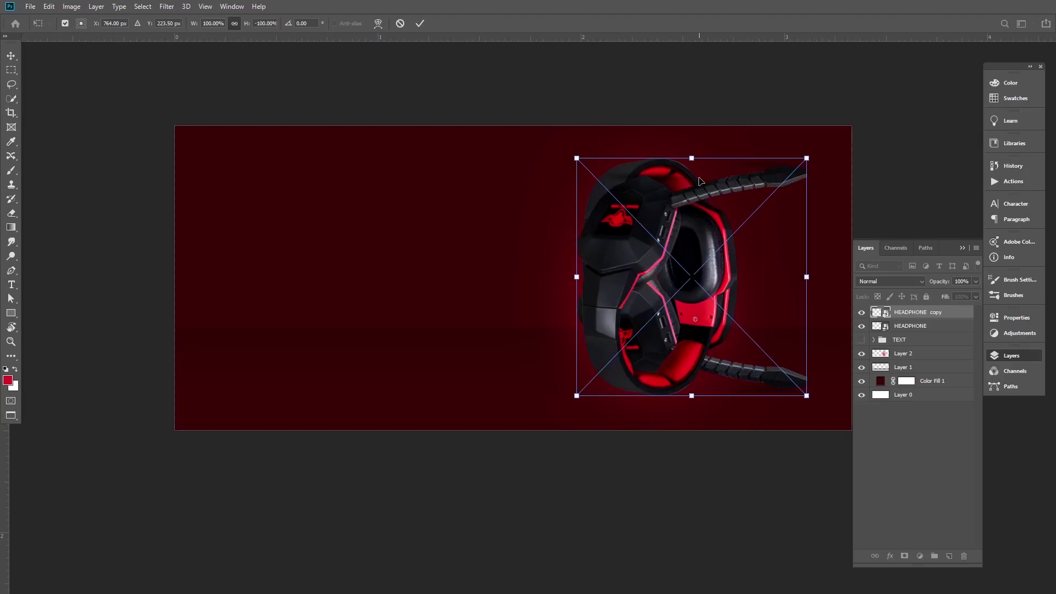
left_click_drag(697, 159, 692, 327)
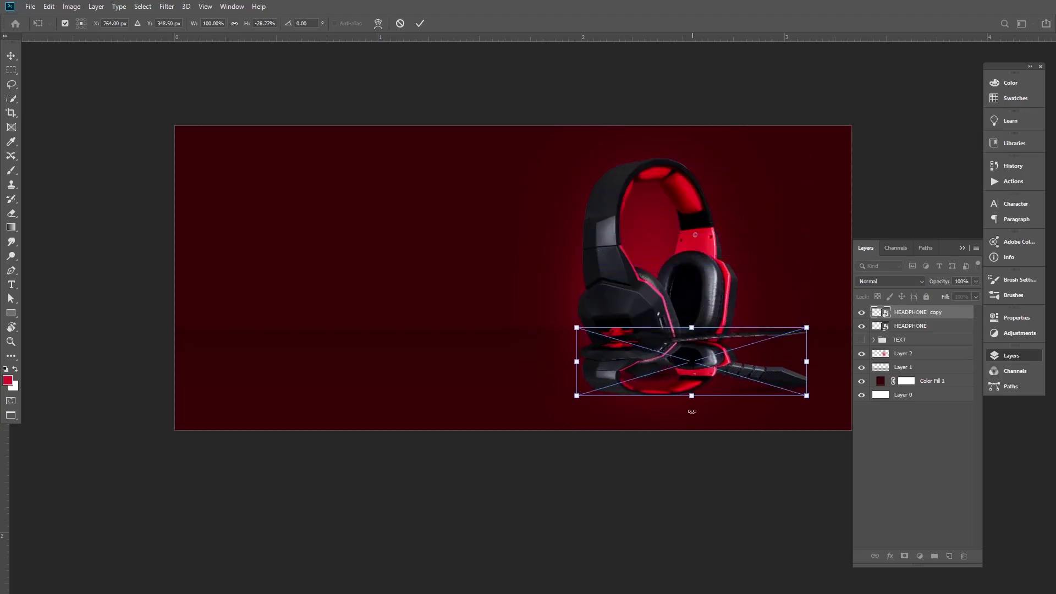
mouse_move(694, 396)
left_mouse_down()
mouse_move(692, 426)
mouse_move(691, 406)
left_mouse_up()
left_click_drag(688, 361, 682, 403)
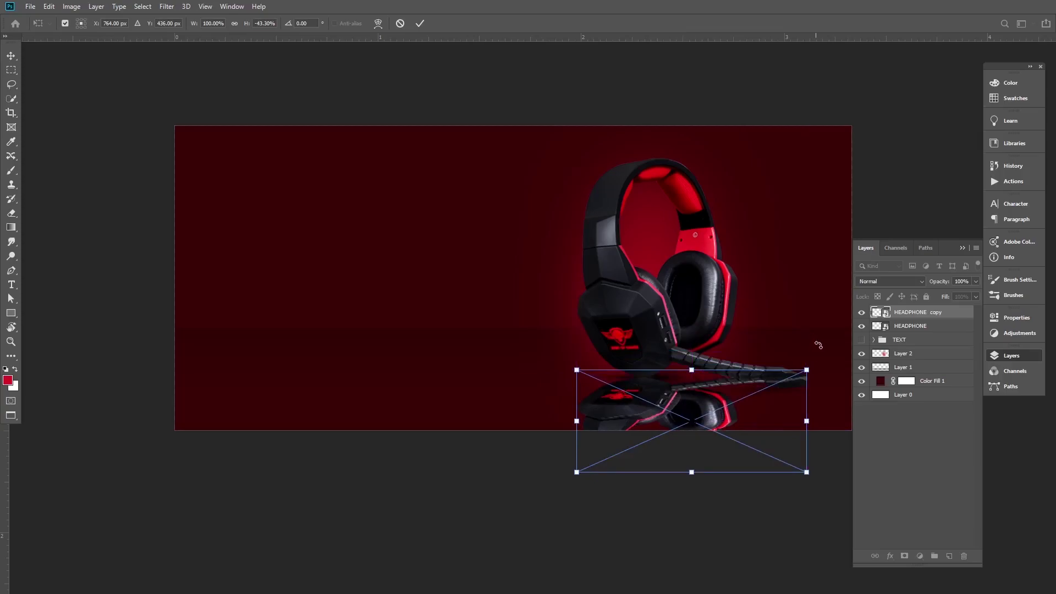
Warp the reflection's microphone end slightly downward and move the HEADPHONE copy layer below the HEADPHONE layer.
left_click(379, 23)
left_click_drag(808, 379, 803, 389)
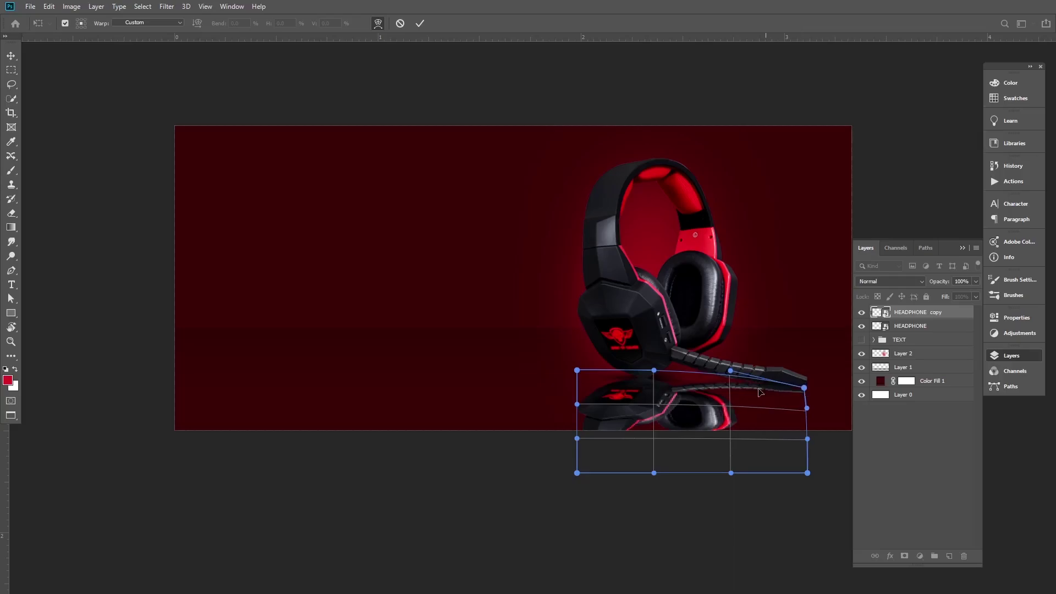
key("Return")
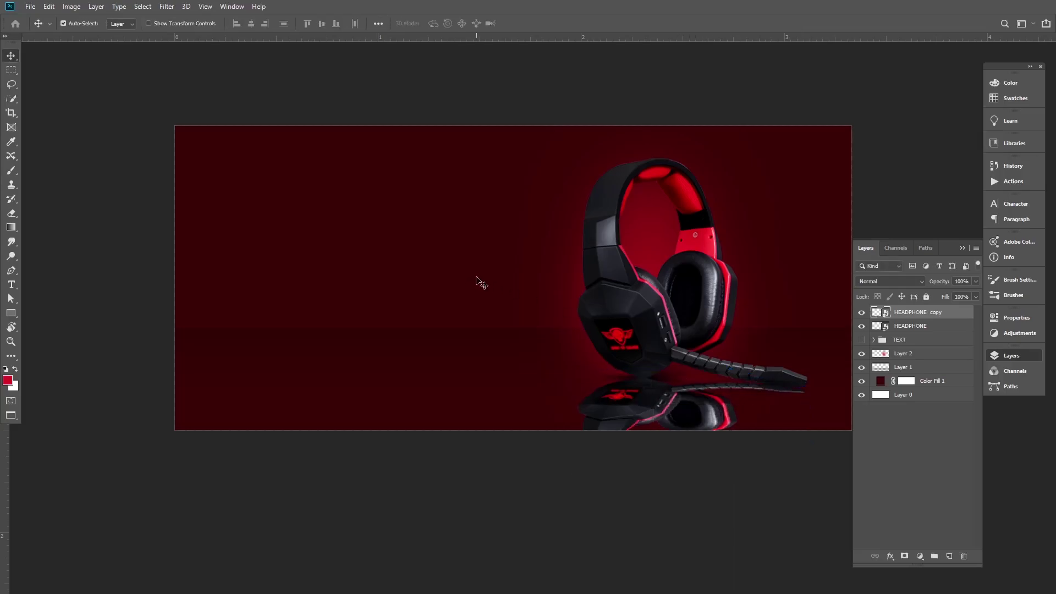
left_click_drag(917, 312, 917, 336)
left_click_drag(659, 372, 665, 373)
left_click_drag(718, 397, 665, 373)
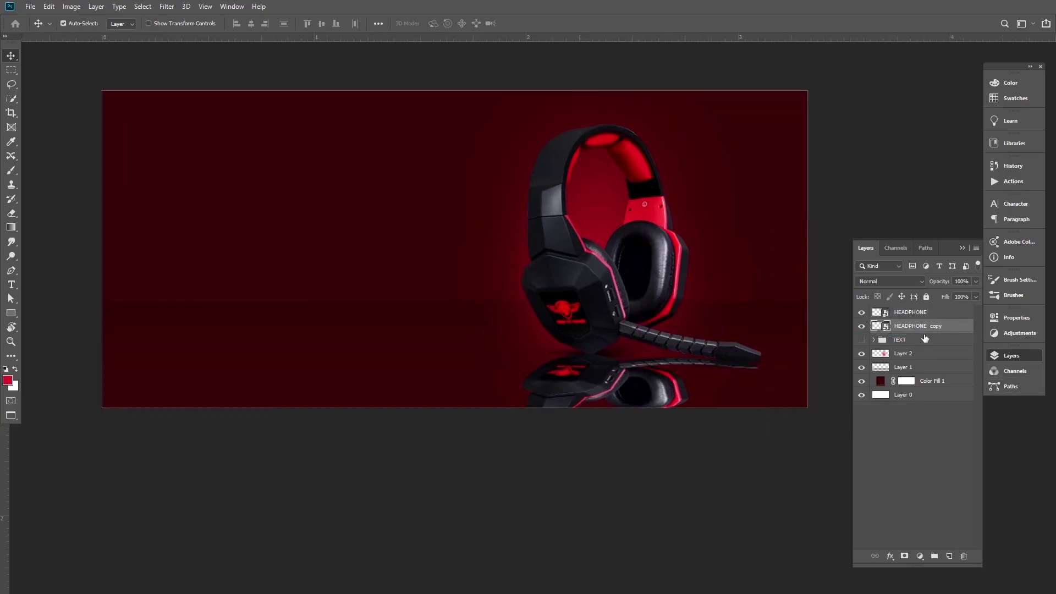
Add a layer mask to the HEADPHONE copy and fade the reflection upward from the banner's lower edge with black-to-transparent linear gradients.
left_click(905, 556)
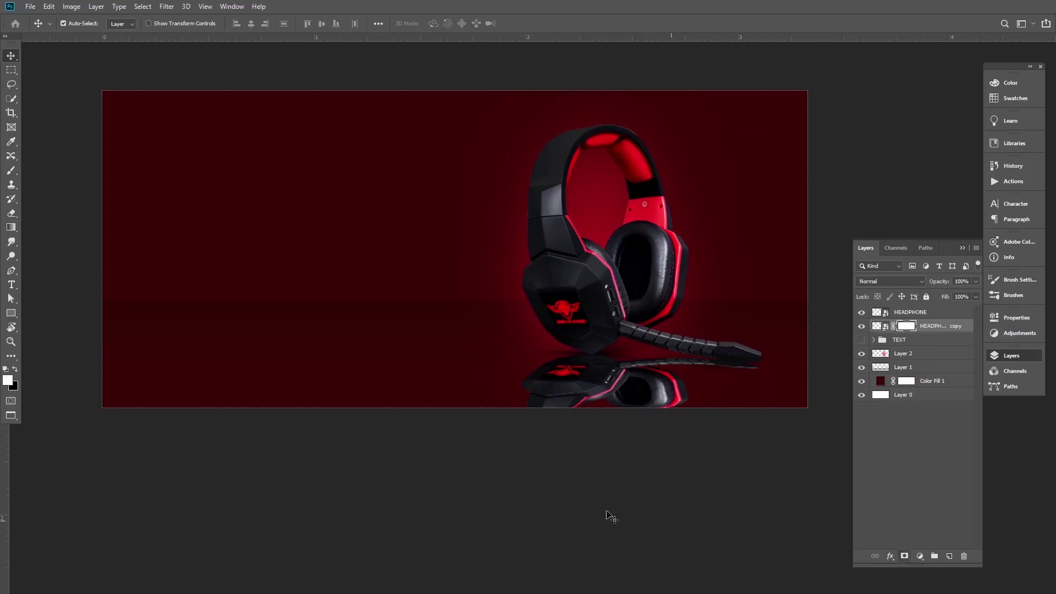
left_click(11, 227)
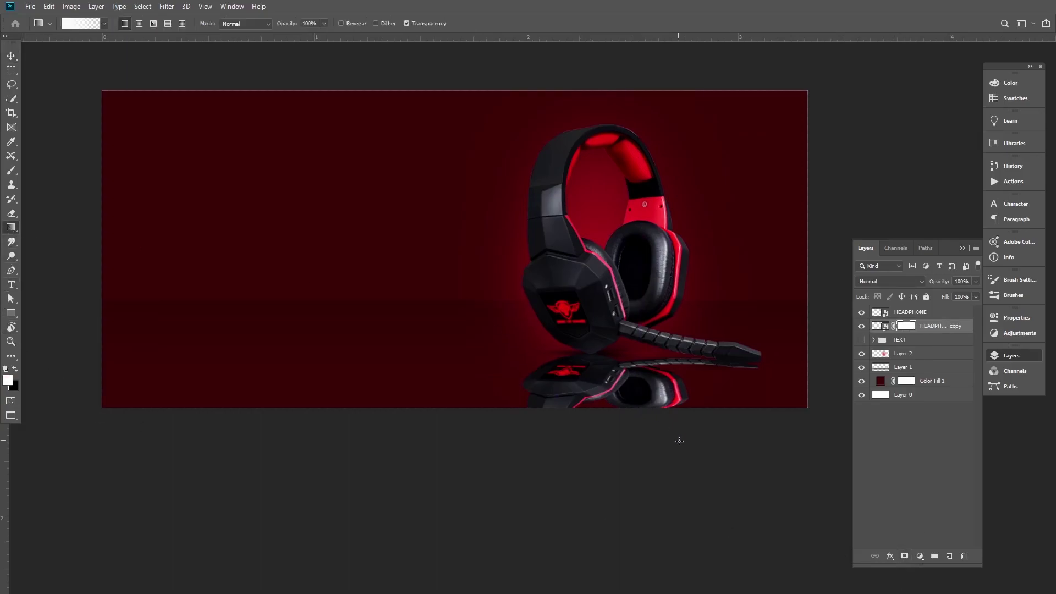
left_click(104, 24)
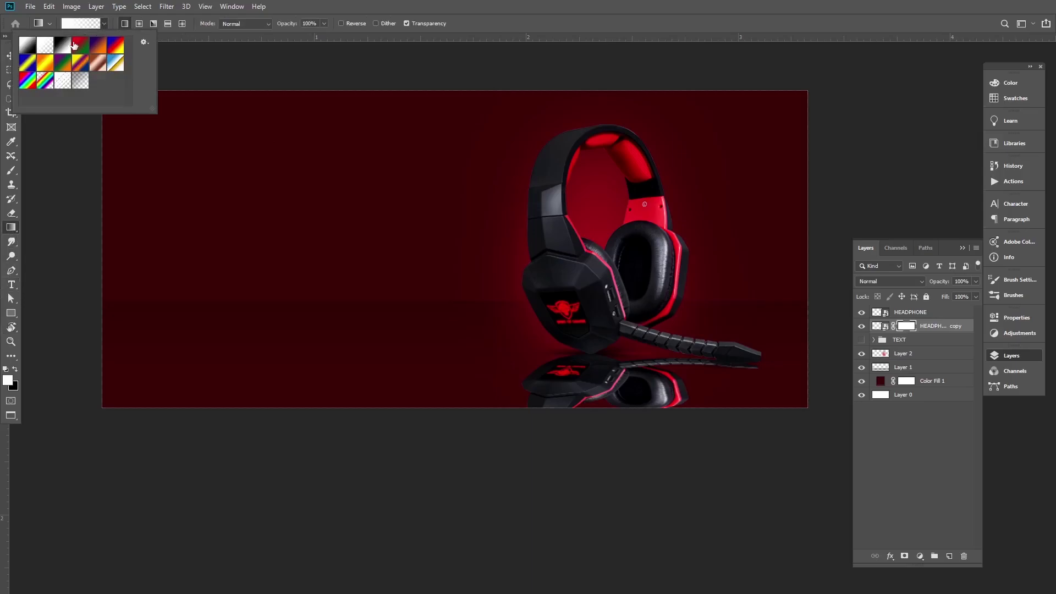
left_click(16, 370)
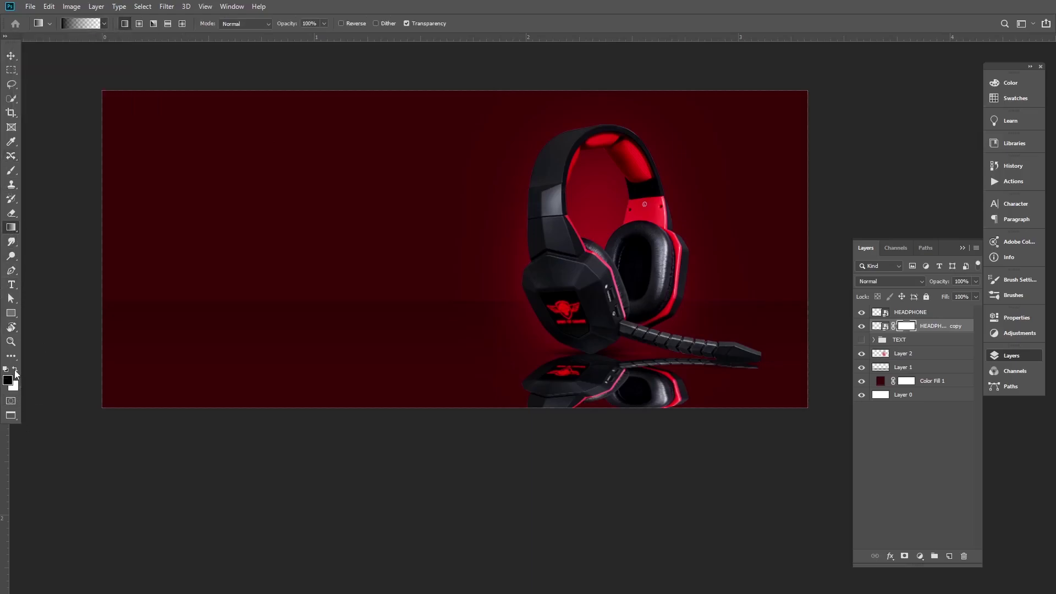
left_click_drag(607, 407, 606, 326)
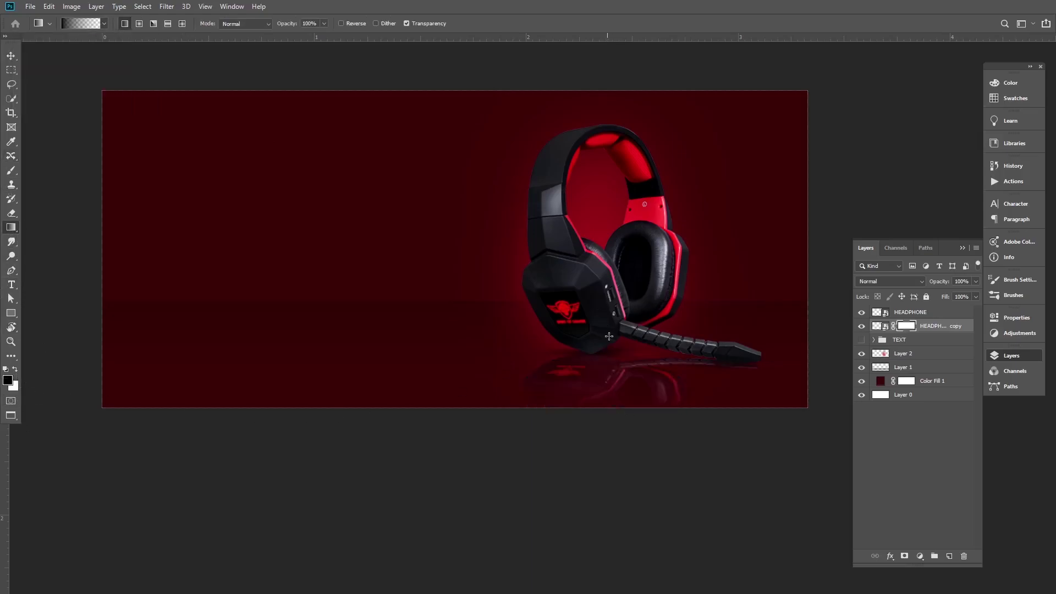
left_click_drag(610, 424, 608, 352)
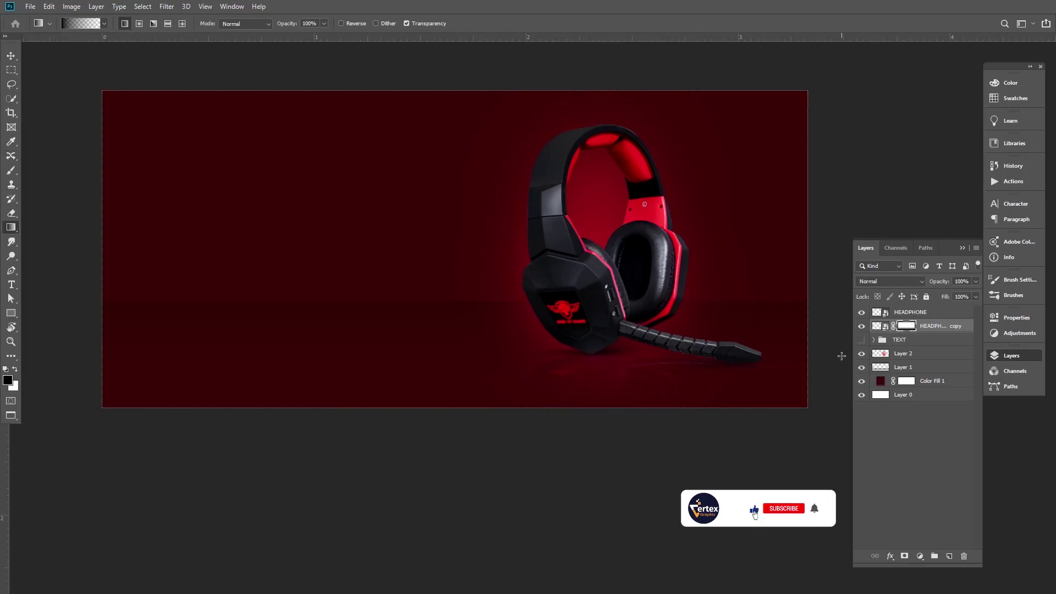
Show the TEXT group on the banner.
left_click(11, 57)
mouse_move(552, 317)
left_mouse_down()
mouse_move(609, 337)
mouse_move(563, 333)
left_mouse_up()
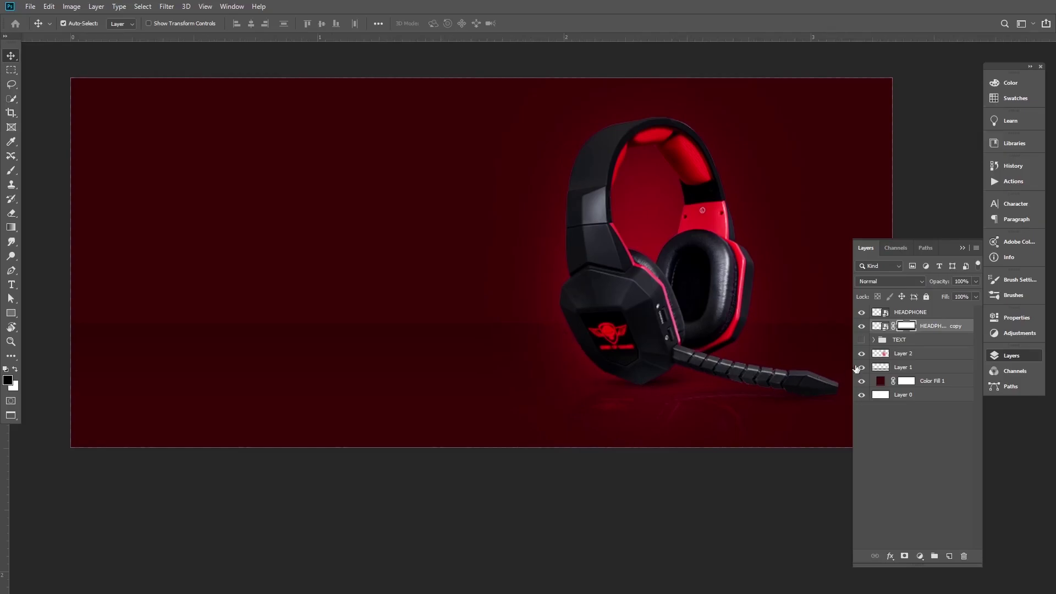
left_click(862, 340)
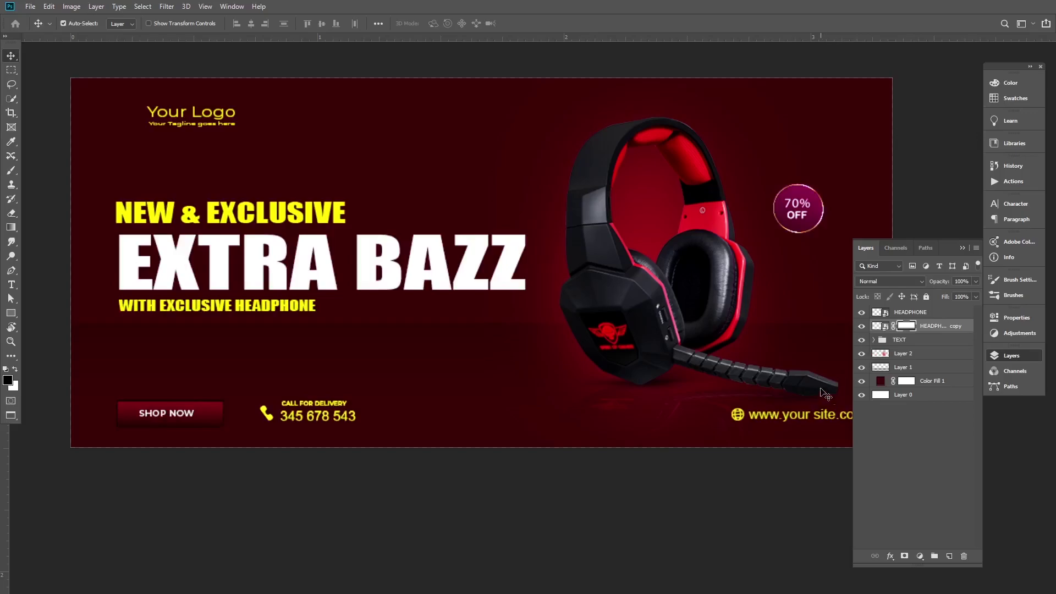
scroll(599, 389, "down", 1)
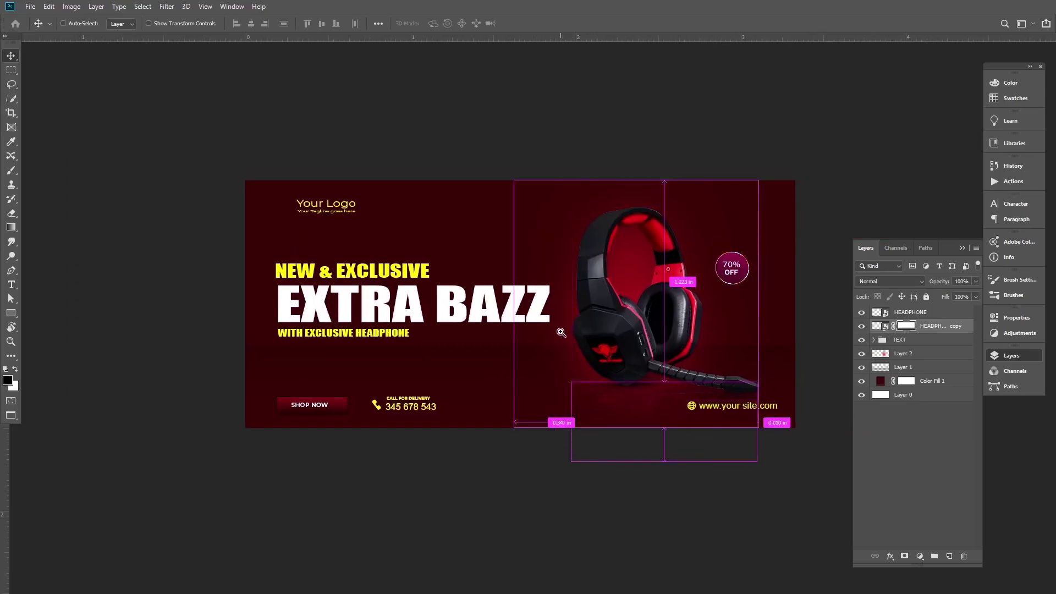
scroll(561, 332, "up", 1)
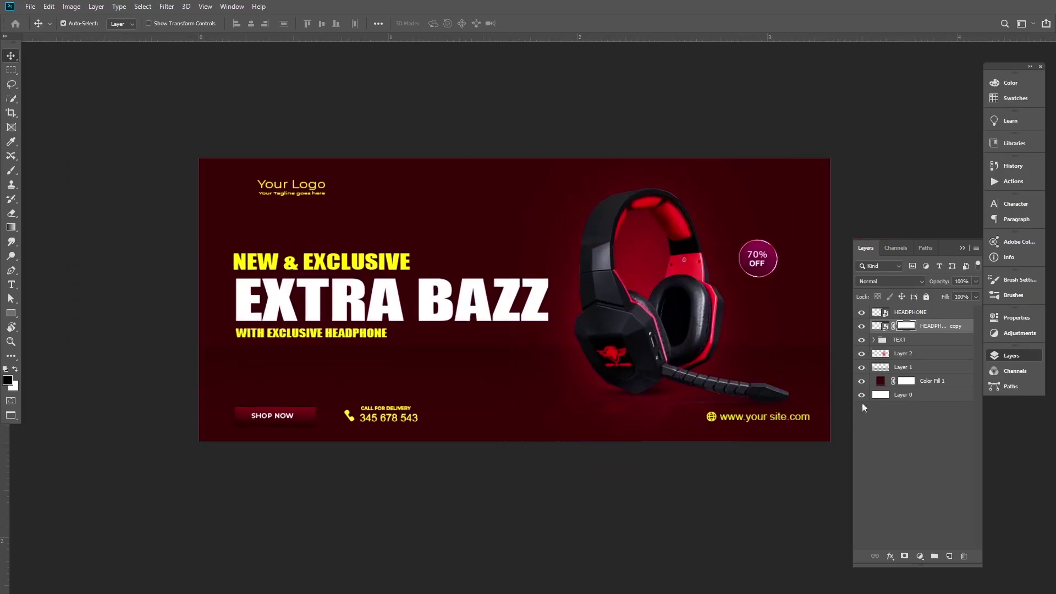
Place the headphone icon as an embedded image, scale it down to logo size and position it just left of the "Your Logo" text.
left_click(30, 6)
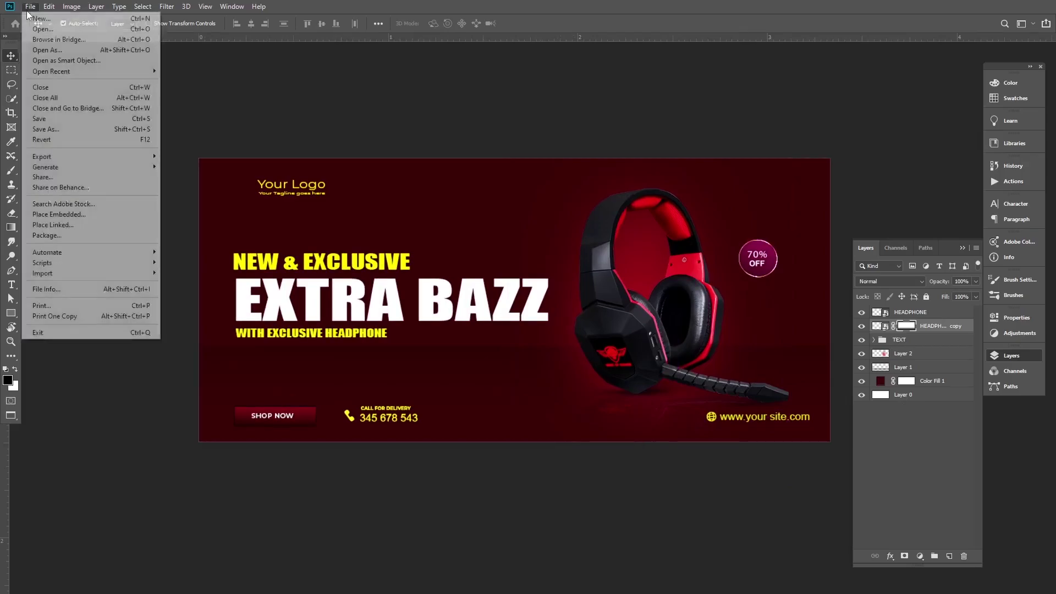
left_click(59, 215)
left_click(147, 137)
left_click(495, 464)
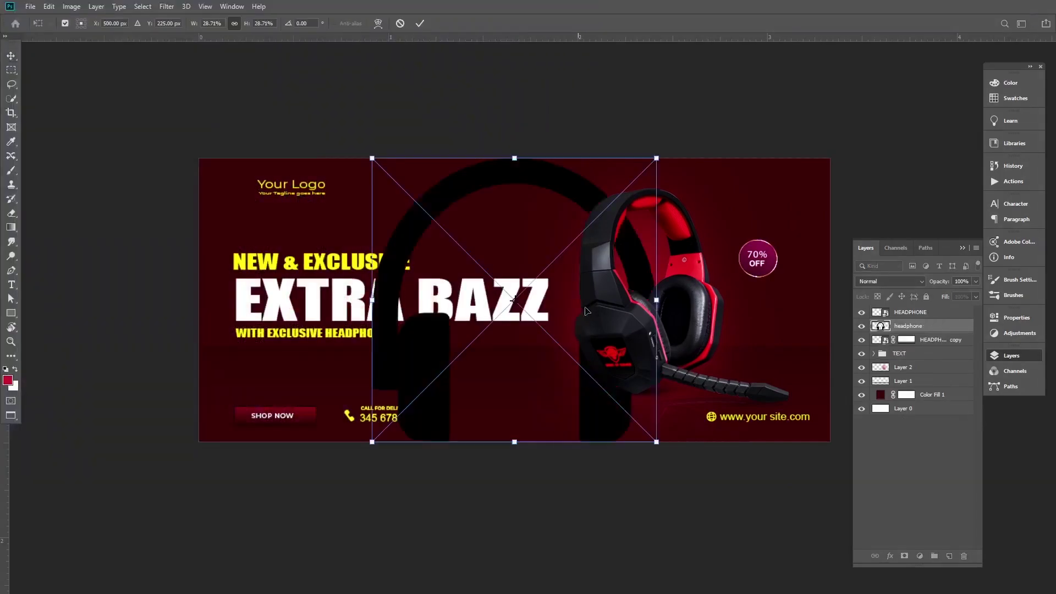
left_click_drag(633, 198, 241, 192)
left_click_drag(217, 149, 419, 334, "alt")
left_click_drag(332, 326, 401, 372)
key("Return")
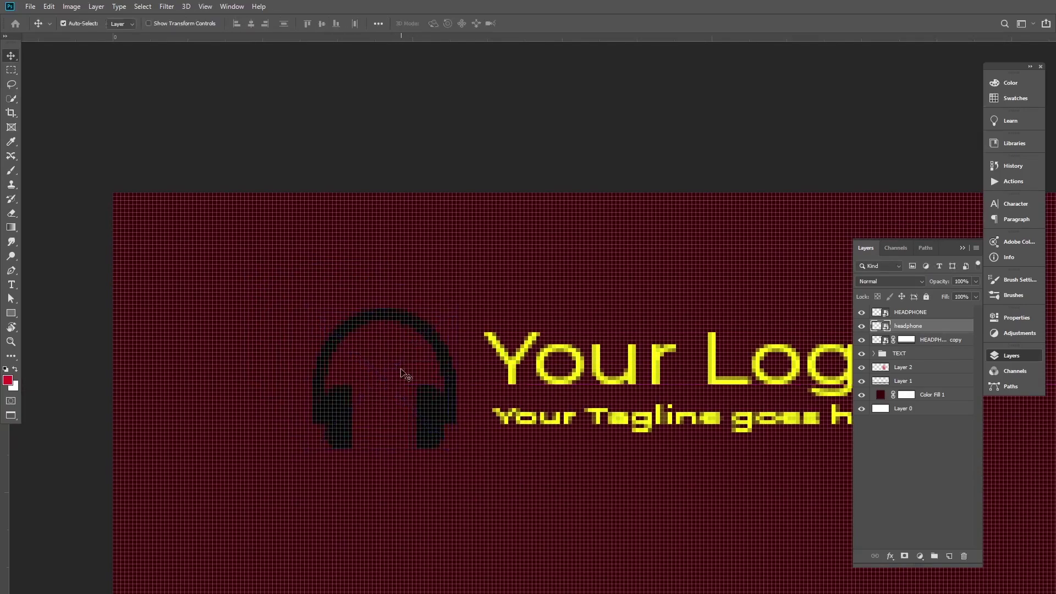
Apply a white Color Overlay to the headphone icon layer.
double_click(939, 328)
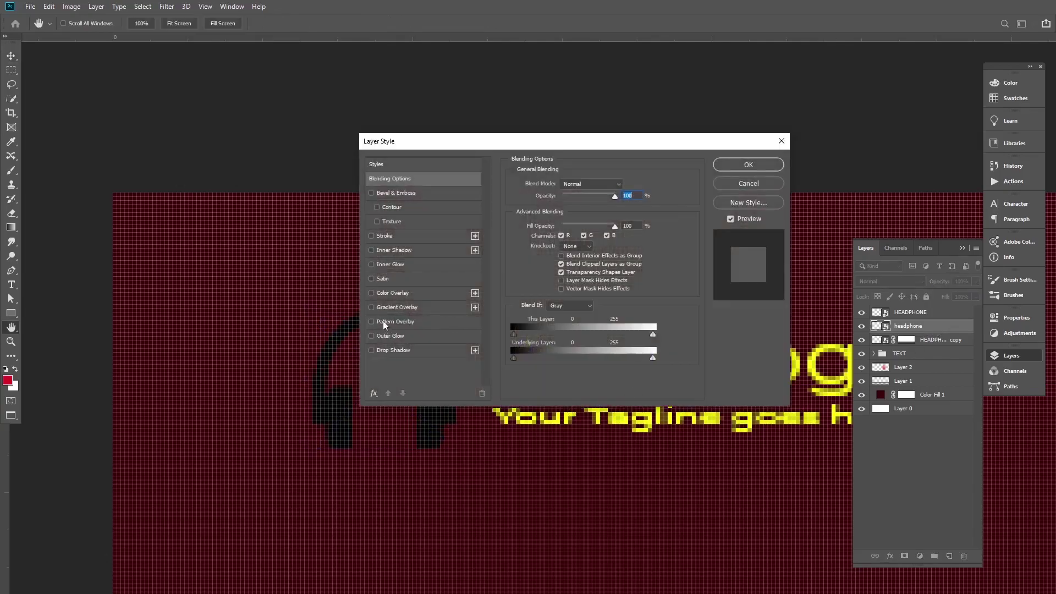
left_click(387, 294)
left_click(748, 165)
Collapse the layer list and examine the whole banner, checking the logo, headline, headset and reflection.
left_click(460, 361, "alt")
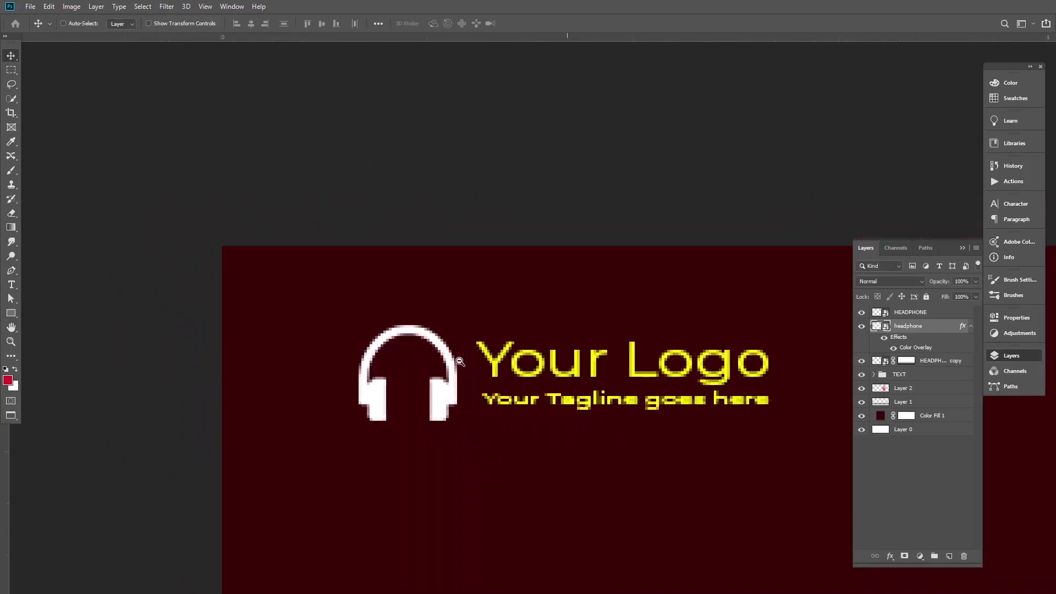
left_click(460, 362, "alt")
left_click(460, 361, "alt")
left_click(460, 361, "alt")
left_click(460, 361, "alt")
left_click_drag(479, 360, 200, 232)
left_click_drag(340, 276, 355, 277)
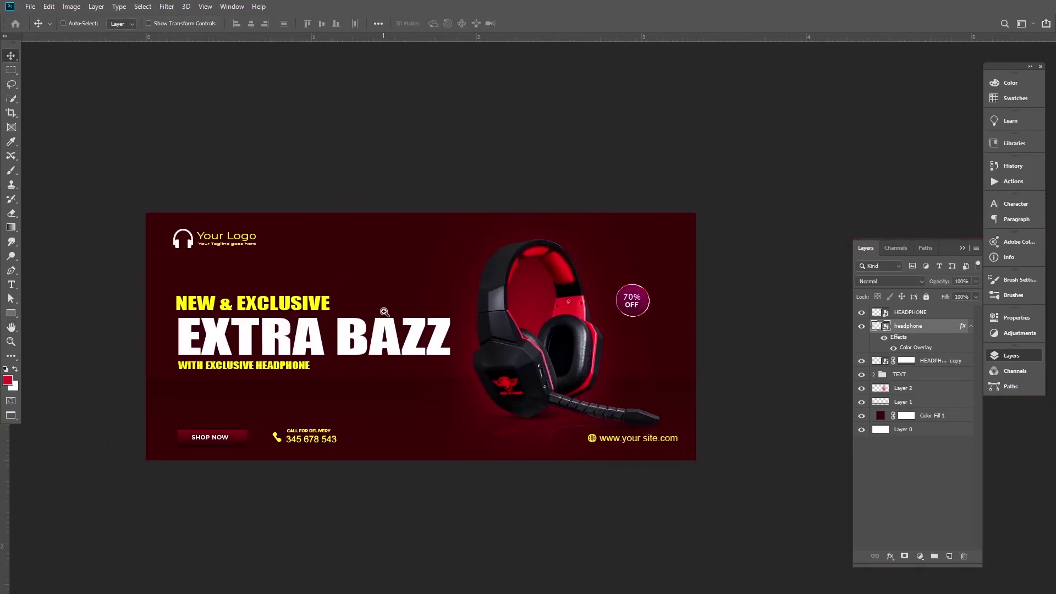
scroll(382, 311, "up", 1)
left_click_drag(470, 375, 503, 353)
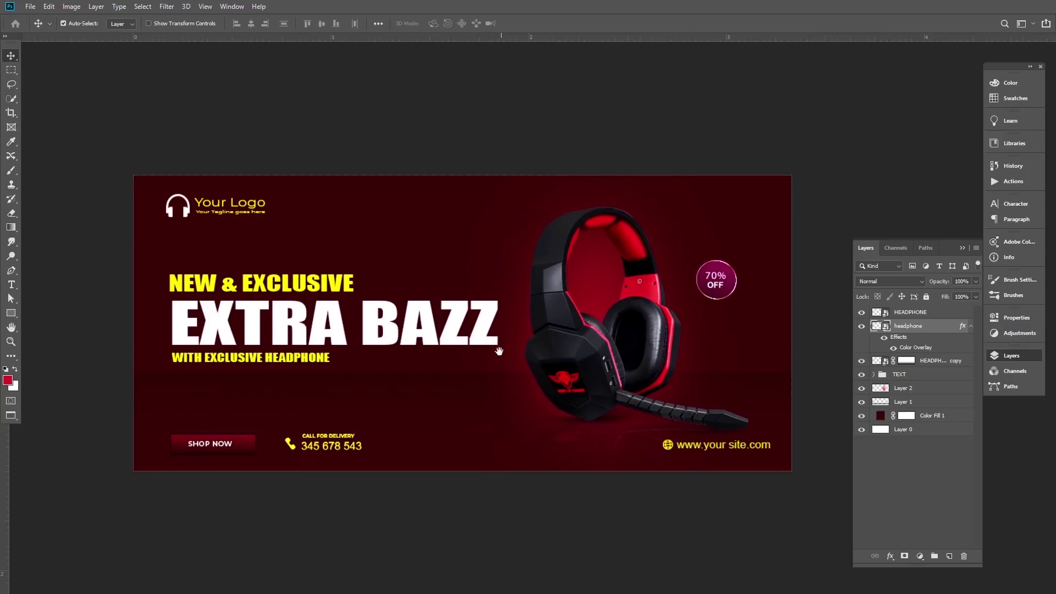
scroll(504, 353, "up", 2)
scroll(507, 349, "down", 1)
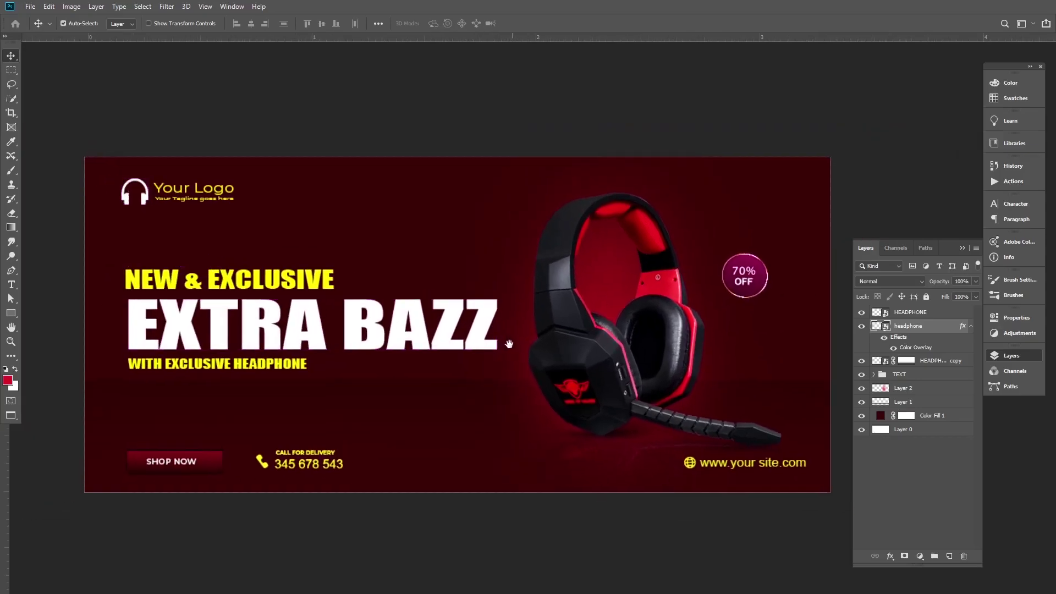
left_click(963, 248)
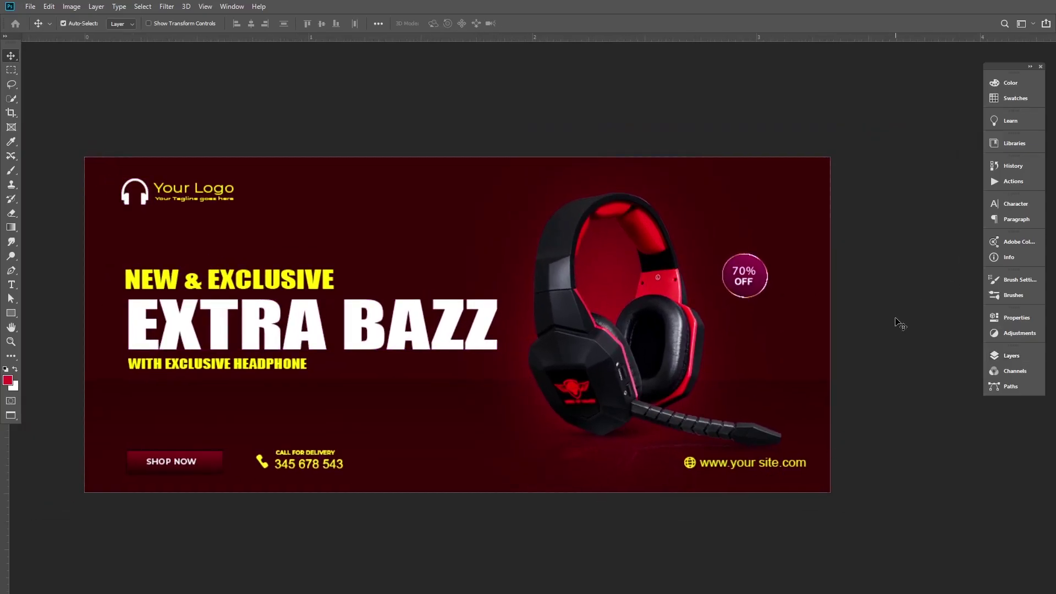
scroll(629, 355, "up", 1)
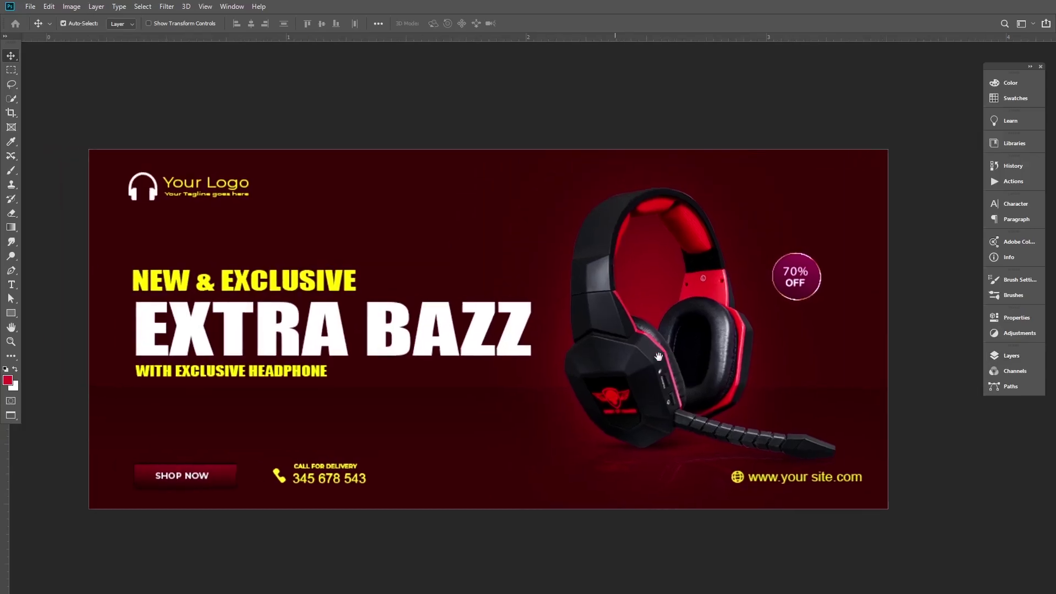